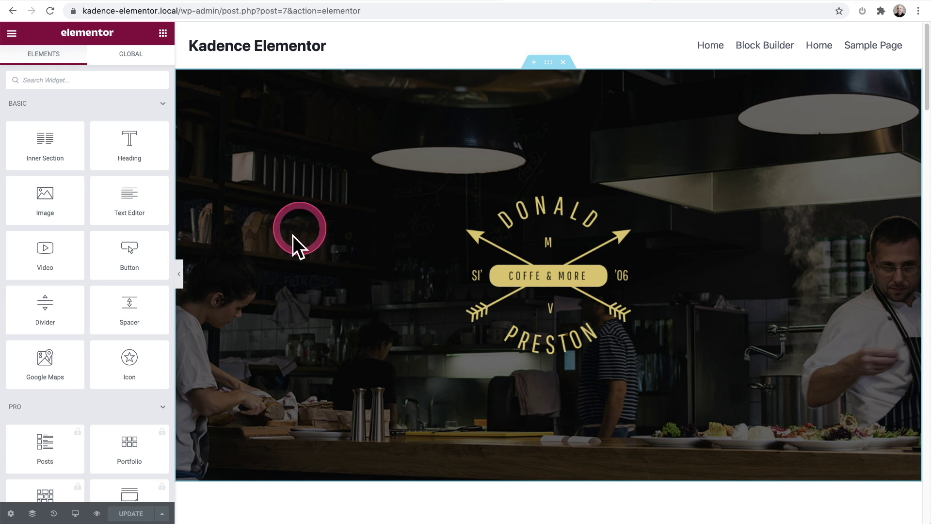
Open the page's structure tree and examine the settings of the hero section, its column and its image
left_click(32, 515)
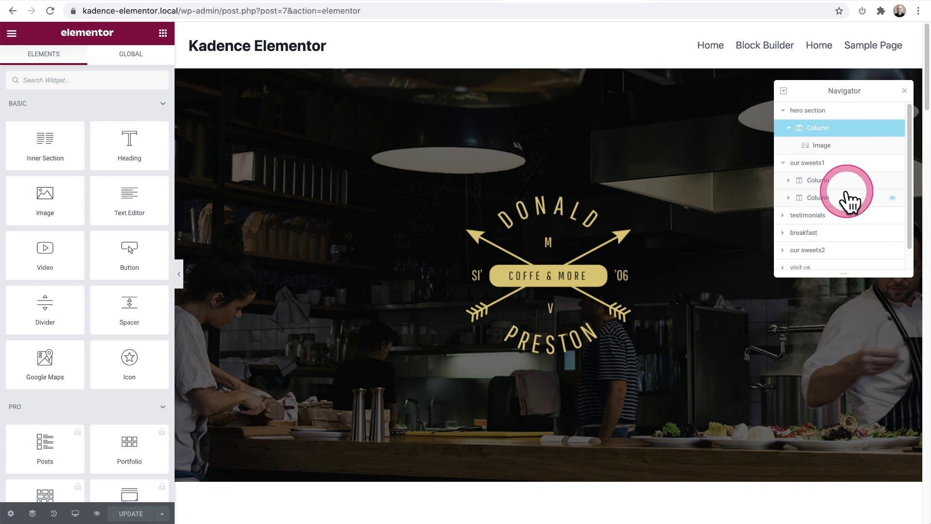
left_click(842, 112)
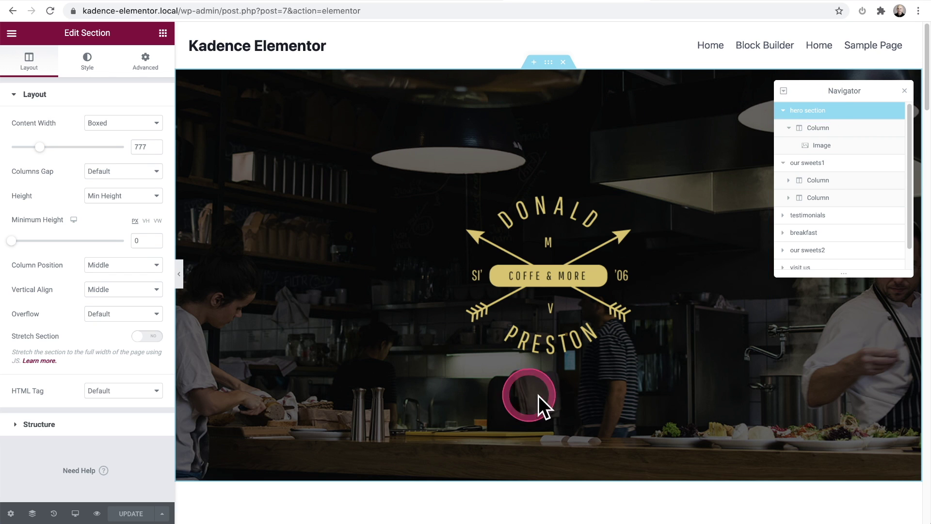
left_click(823, 140)
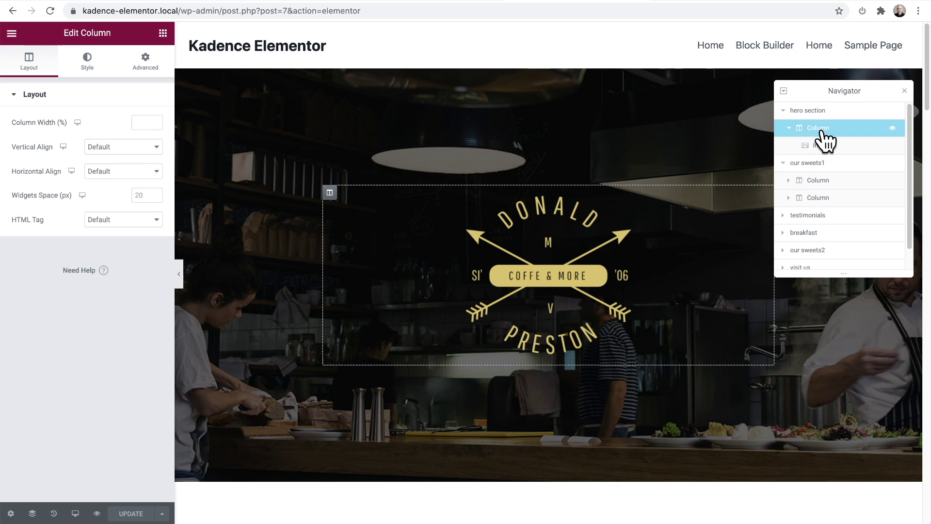
left_click(836, 146)
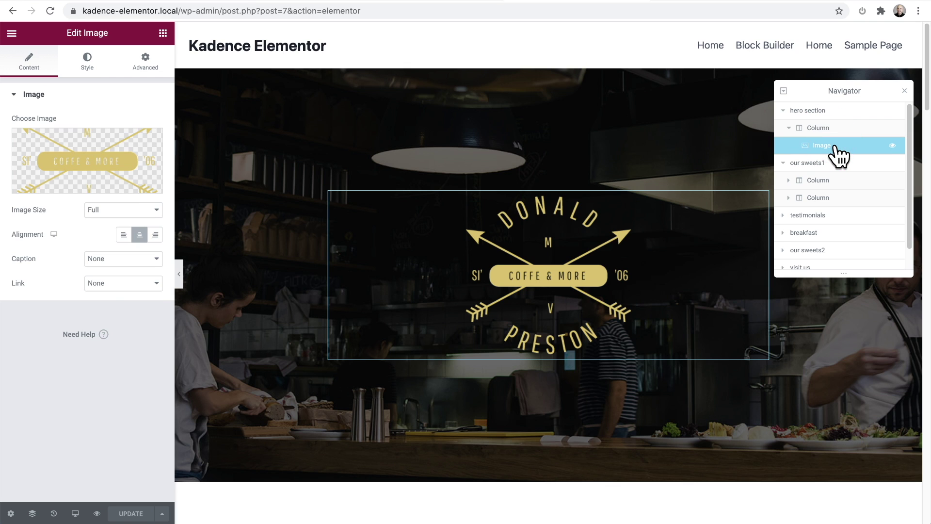
left_click(833, 116)
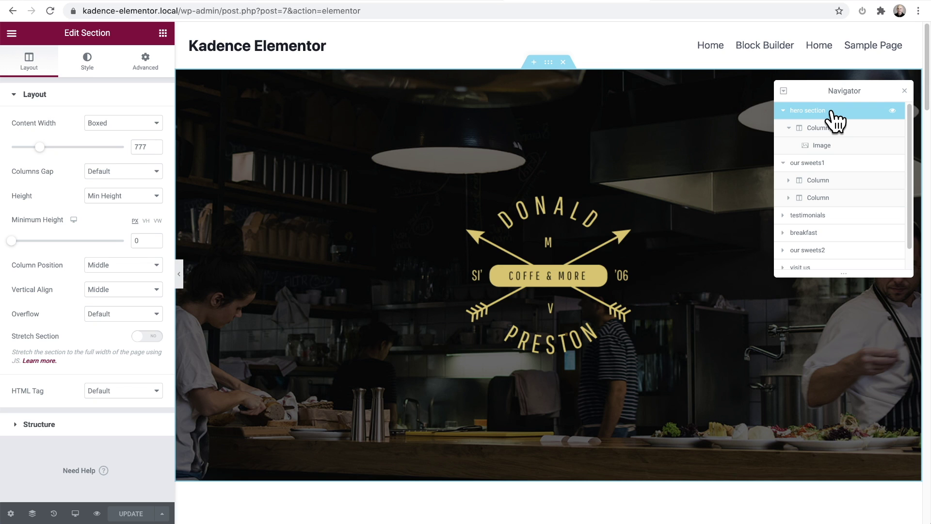
left_click(722, 130)
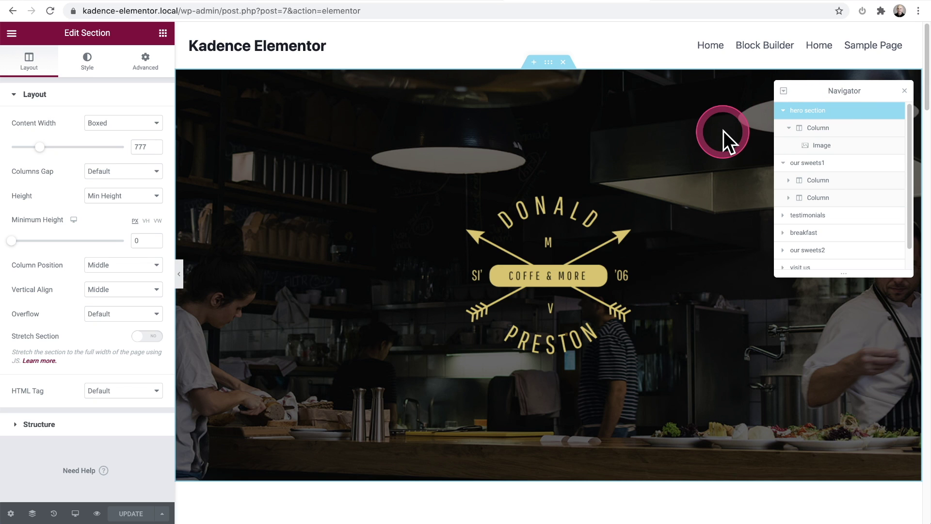
Examine the our sweets1 section, expanding both of its columns to show the widgets nested inside them
left_click(808, 164)
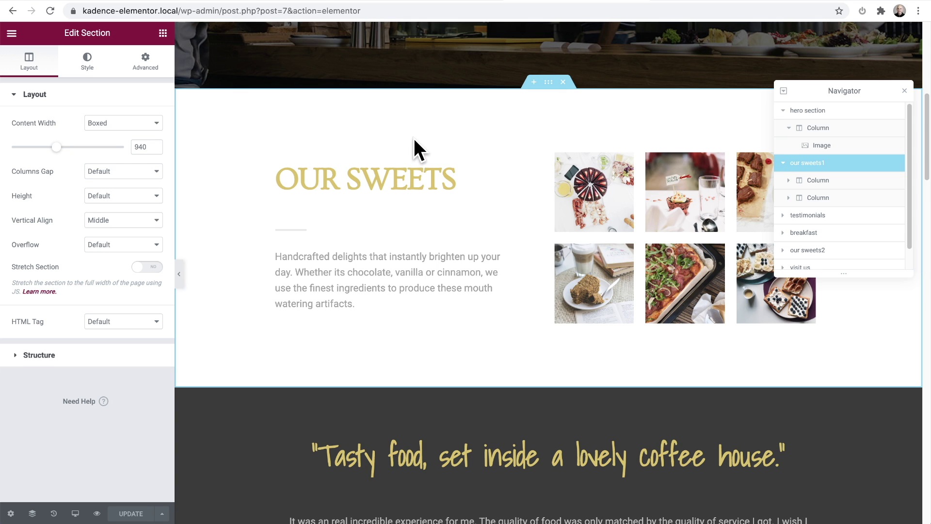
left_click_drag(490, 121, 831, 180)
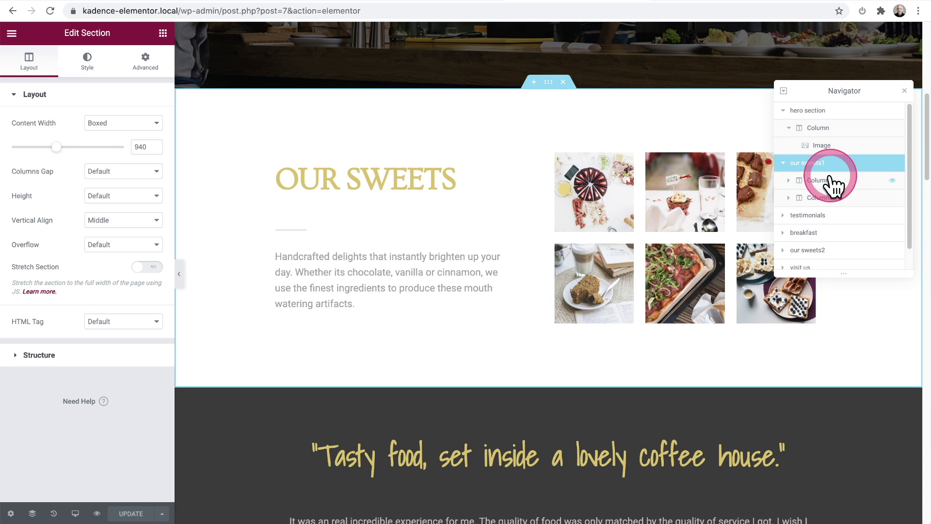
left_click(829, 184)
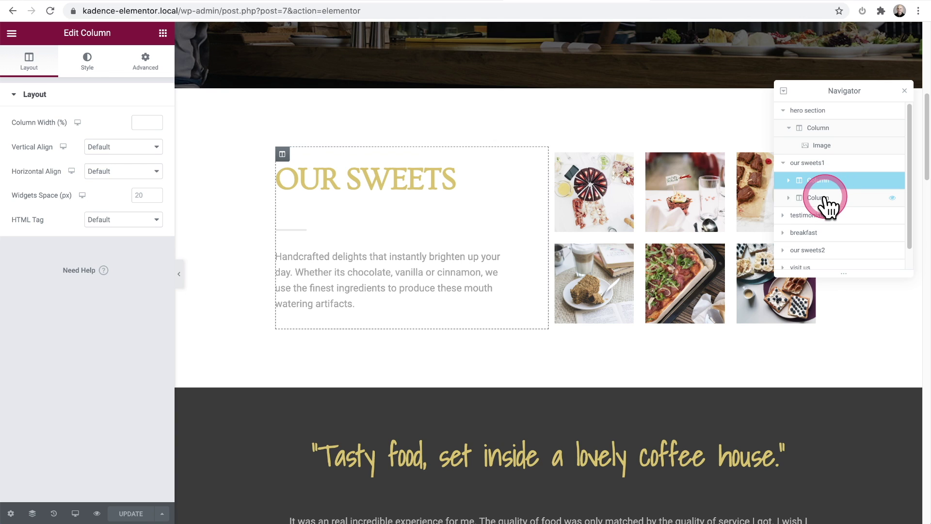
left_click(825, 199)
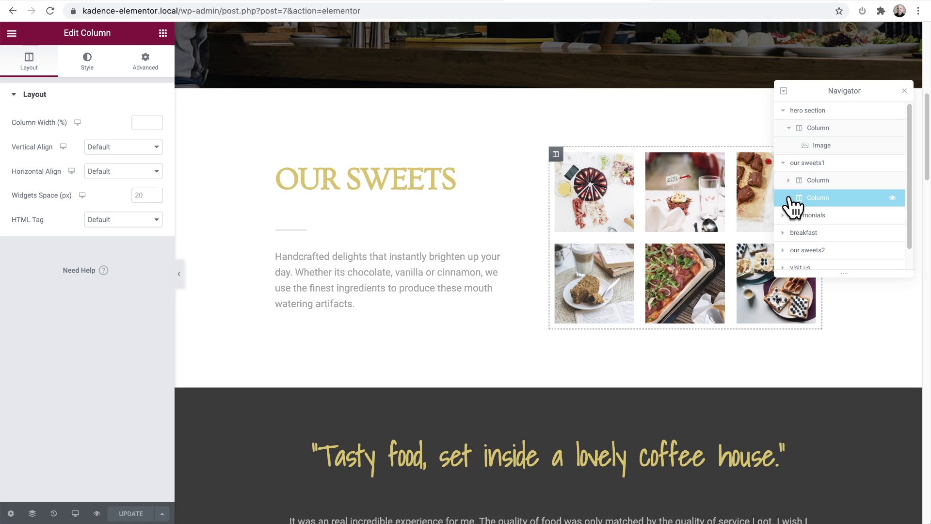
left_click(791, 198)
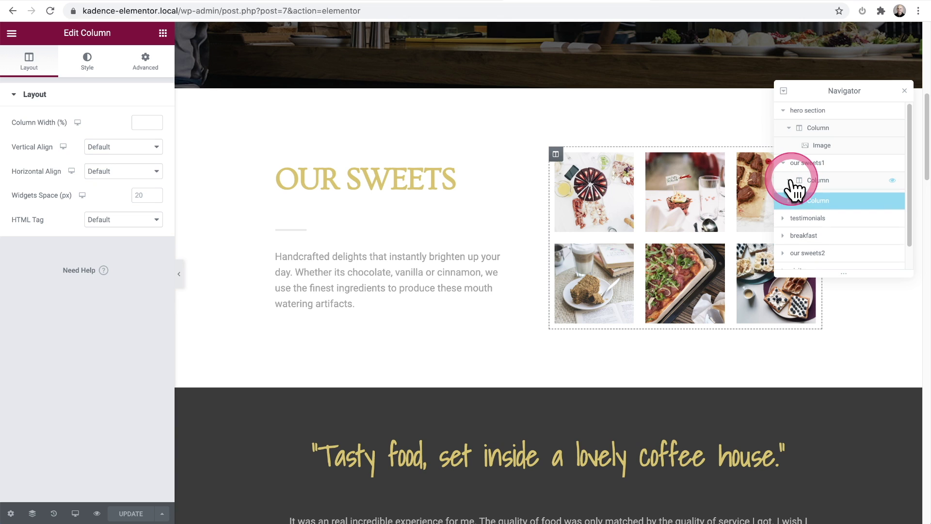
left_click(790, 180)
left_click(419, 159)
left_click_drag(419, 159, 835, 184)
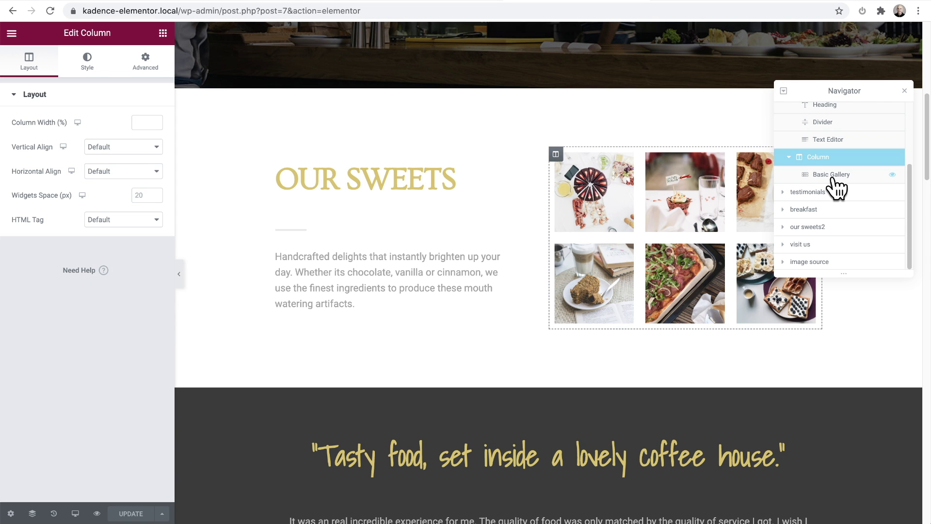
Look through the rest of the page's sections, from the testimonials to the footer, and return to the hero section
scroll(464, 231, "down", 5)
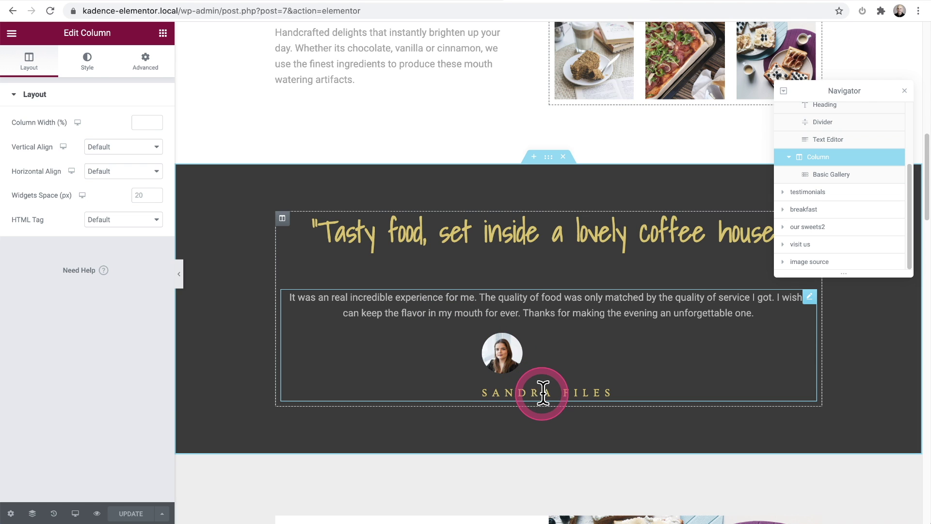
scroll(534, 386, "down", 4)
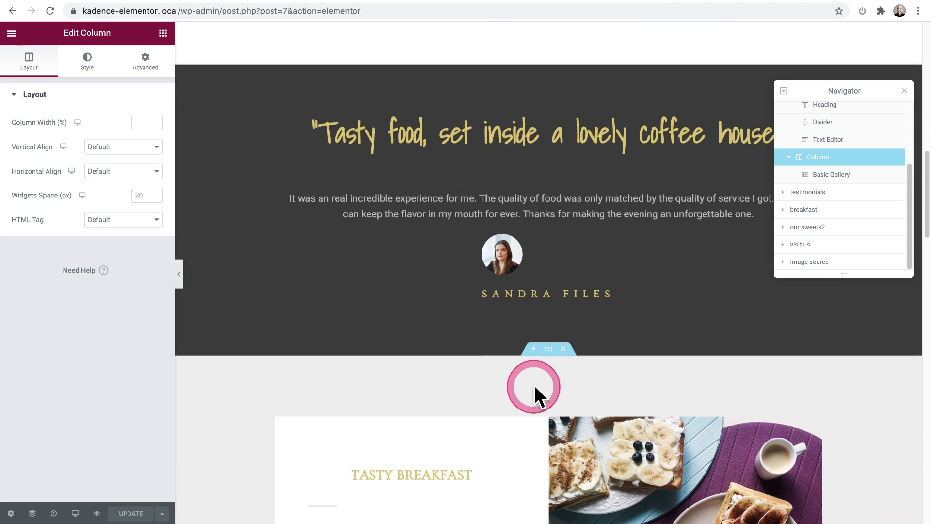
scroll(531, 383, "up", 5)
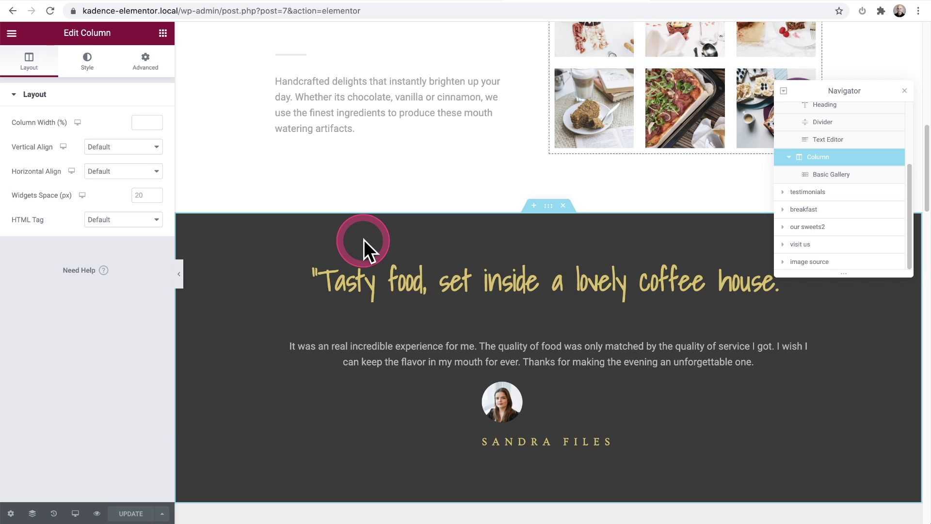
left_click_drag(364, 240, 243, 264)
scroll(244, 263, "down", 15)
scroll(243, 263, "down", 10)
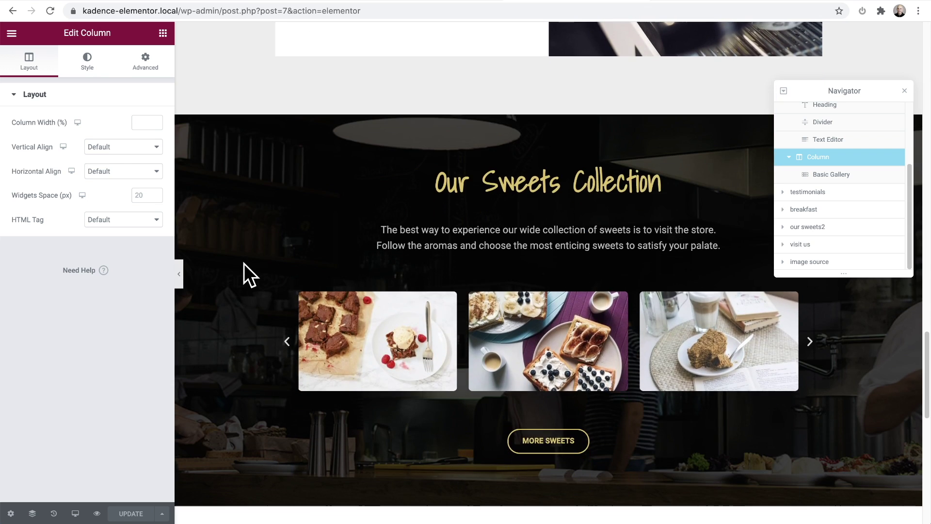
scroll(243, 263, "down", 6)
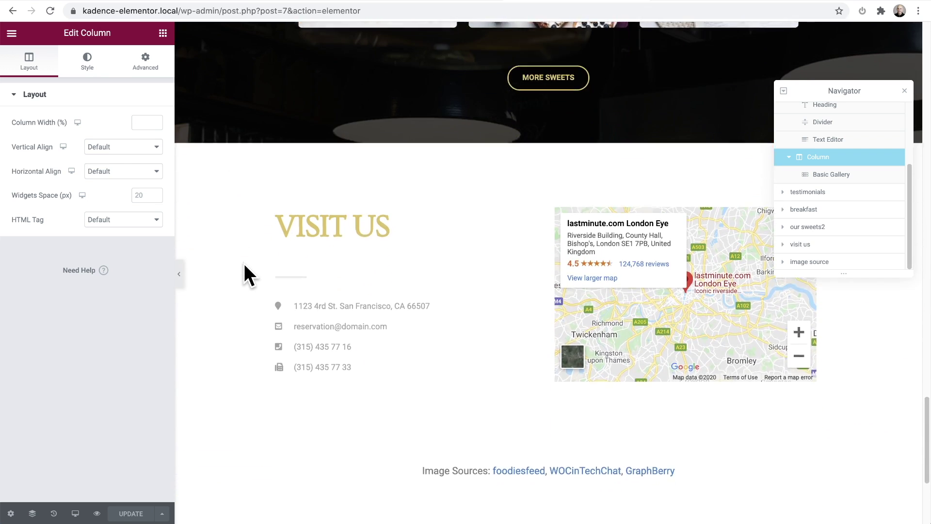
scroll(243, 263, "down", 3)
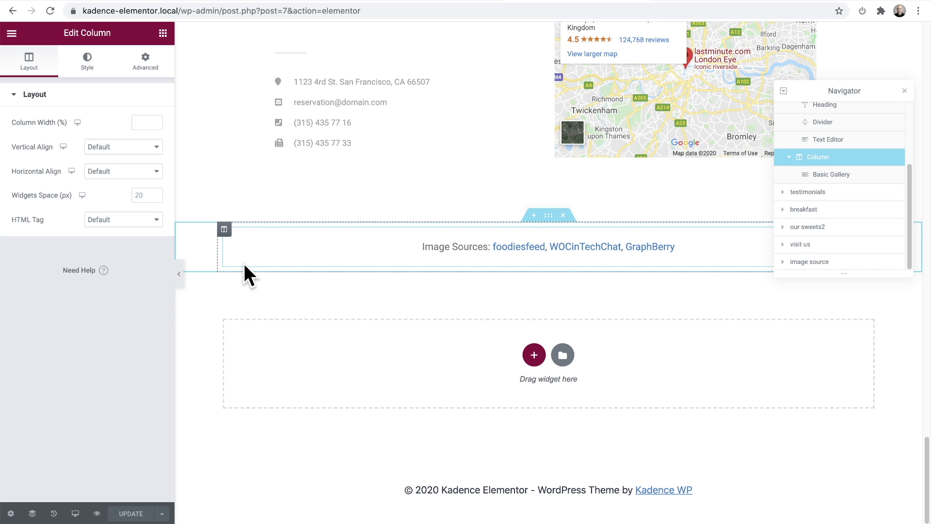
scroll(244, 266, "up", 10)
scroll(243, 264, "up", 15)
scroll(243, 263, "up", 10)
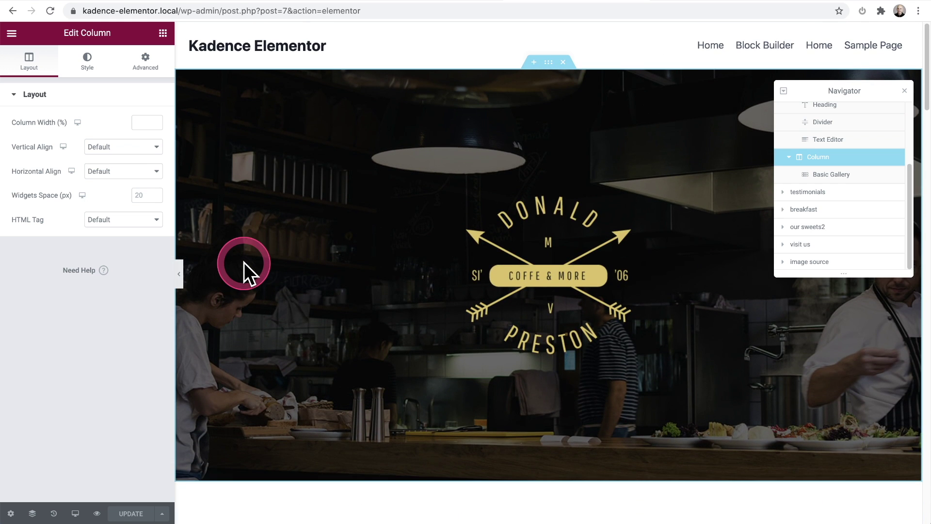
Close the structure tree and add a Heading widget in a new section below the image sources line
left_click(905, 92)
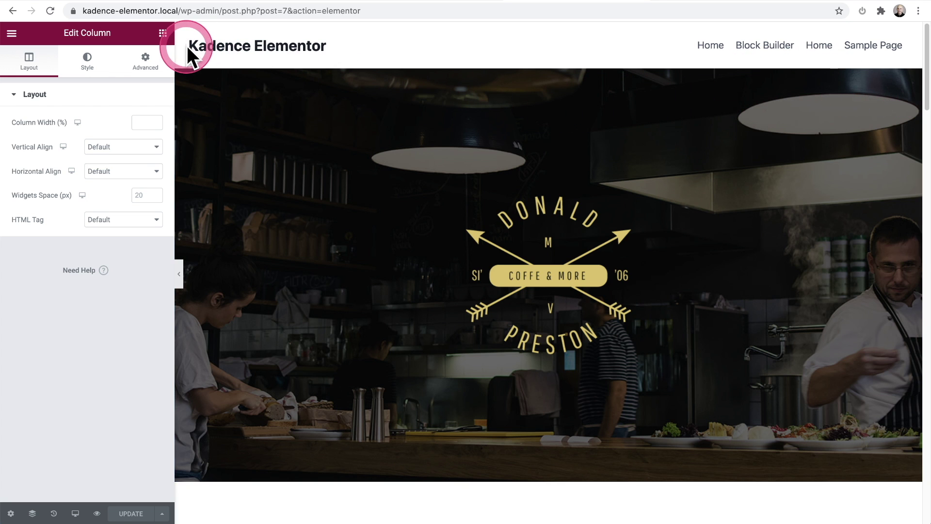
left_click(163, 33)
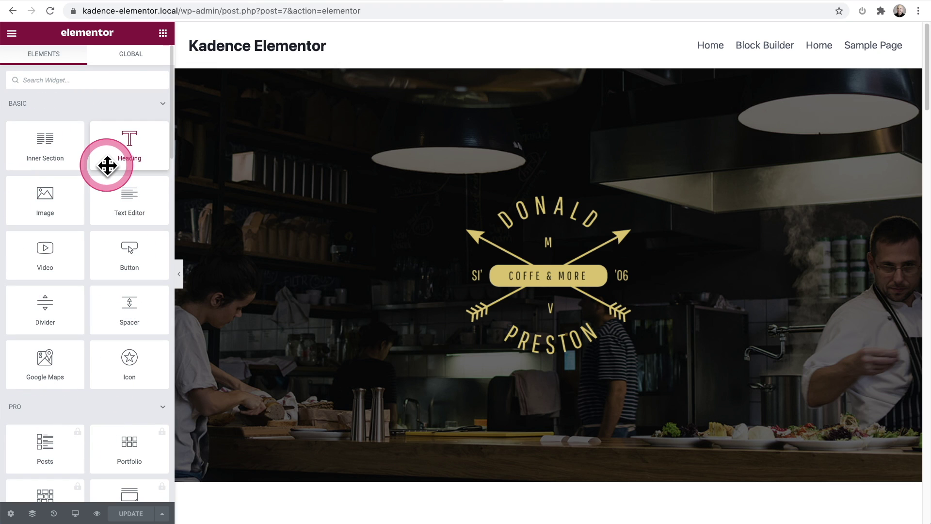
left_click_drag(62, 198, 440, 345)
scroll(346, 223, "down", 10)
scroll(345, 220, "down", 8)
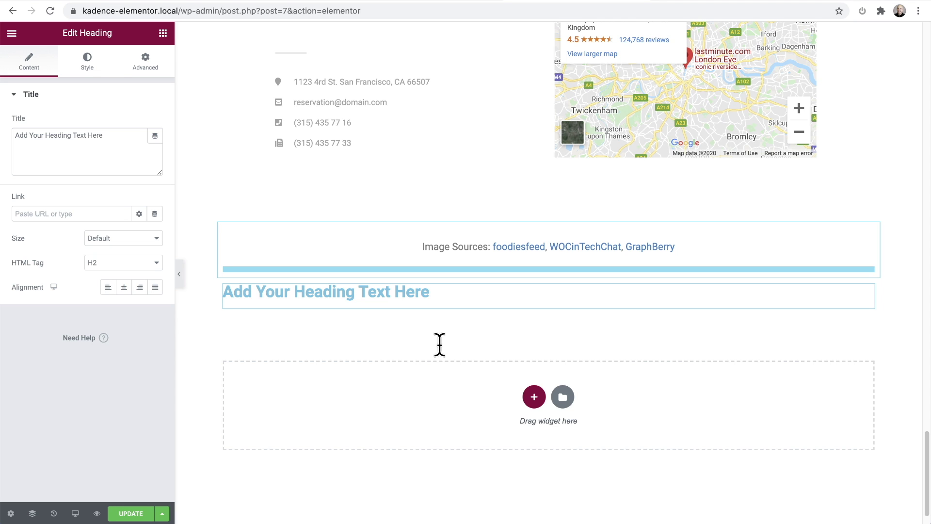
Reopen the structure tree and examine the section, column and heading levels of the newly added Heading widget
left_click(32, 513)
scroll(862, 182, "down", 3)
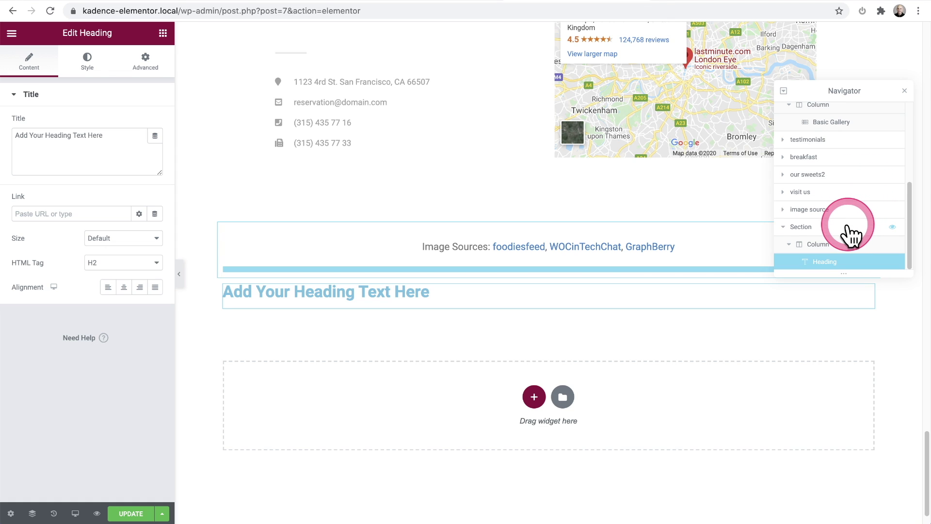
left_click(826, 227)
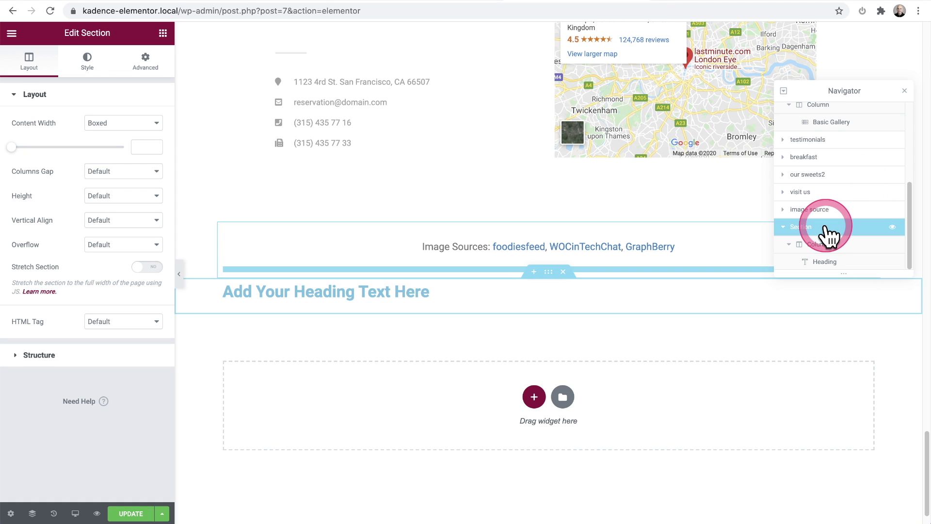
left_click(819, 230)
left_click(416, 312)
left_click(732, 323)
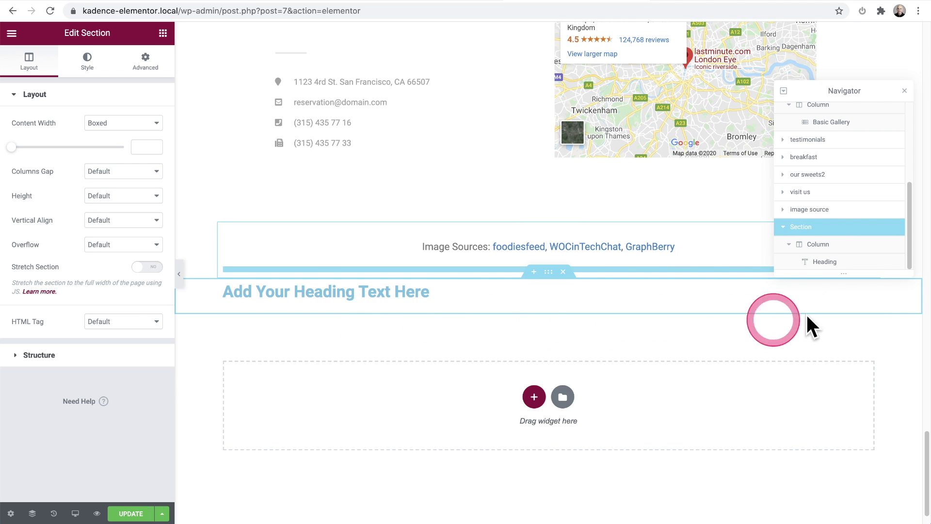
left_click(844, 245)
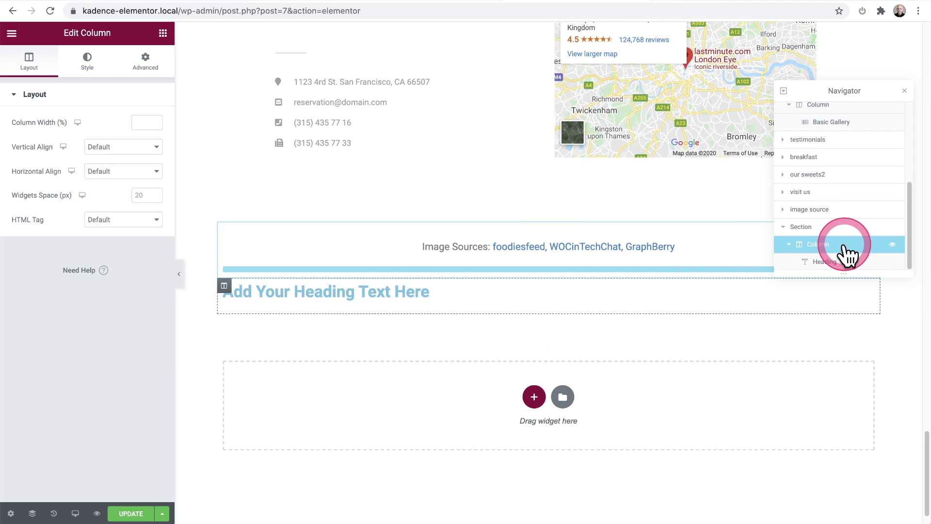
left_click(844, 262)
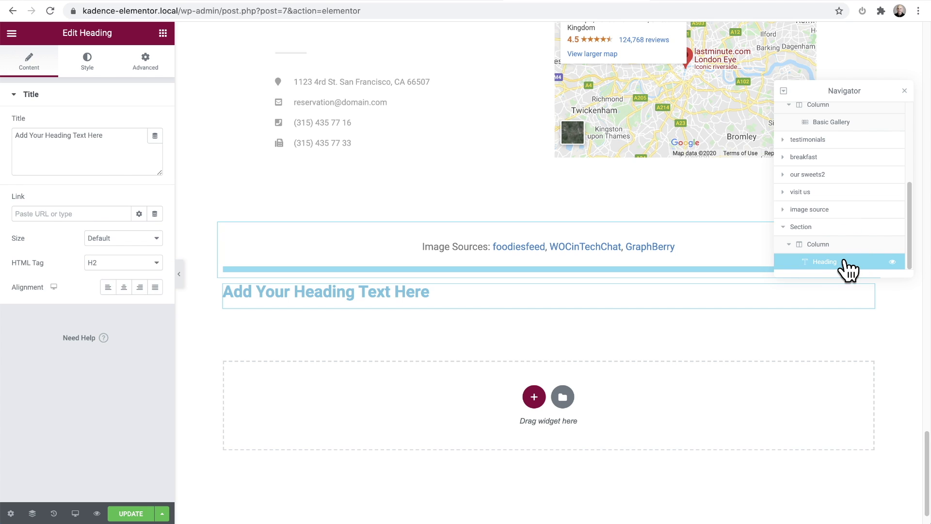
mouse_move(844, 261)
left_mouse_down()
mouse_move(831, 226)
mouse_move(847, 256)
left_mouse_up()
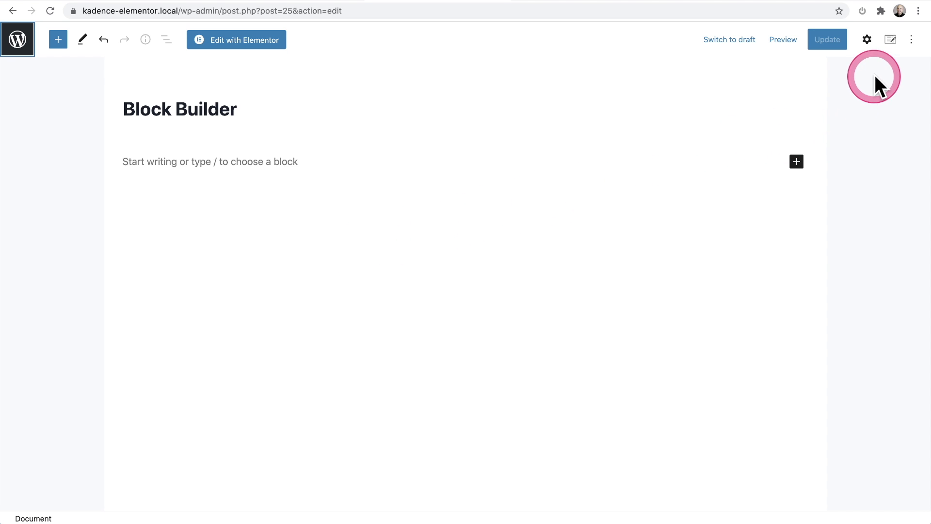
Disable the page title and choose the Fullwidth page layout in the Block Builder page's theme settings
left_click(891, 48)
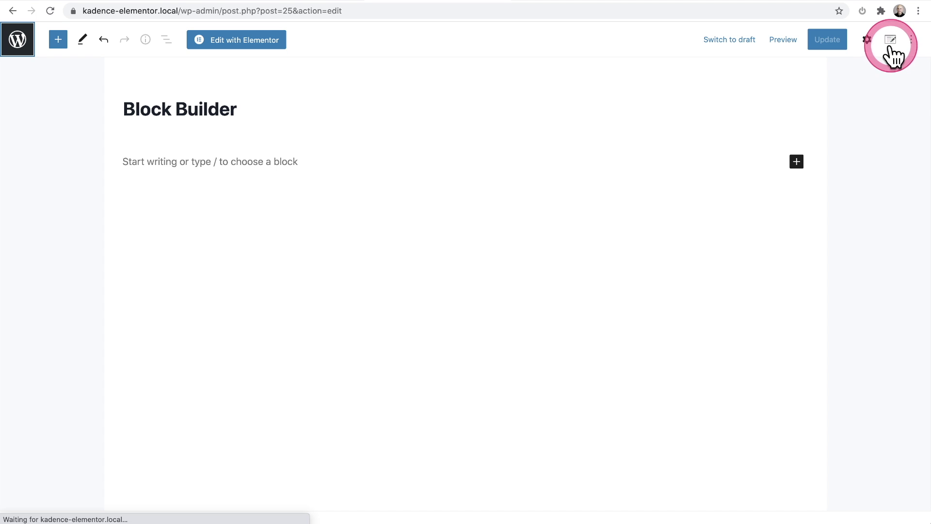
left_click(867, 39)
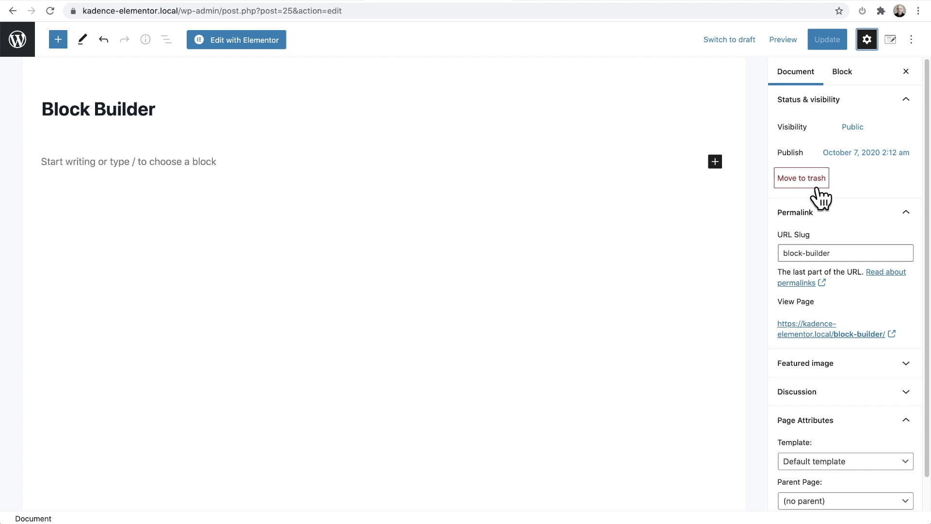
left_click(890, 40)
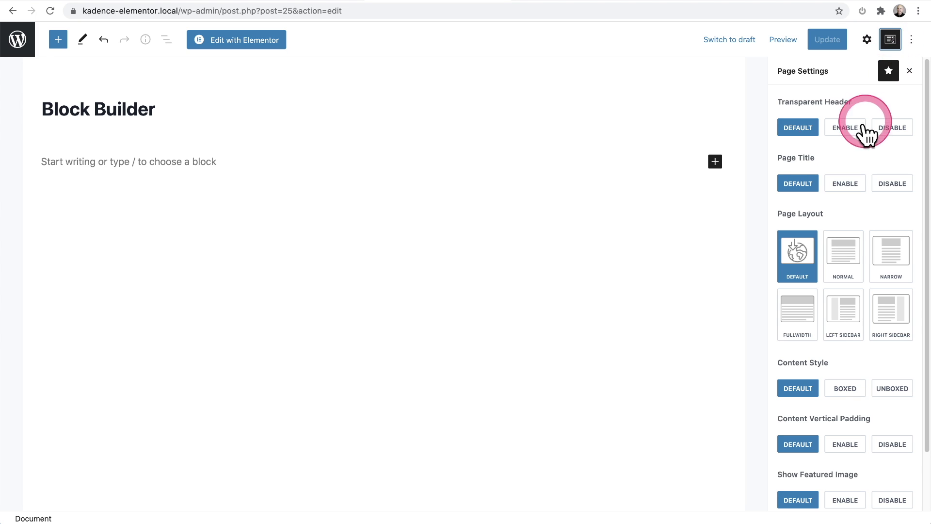
left_click(889, 183)
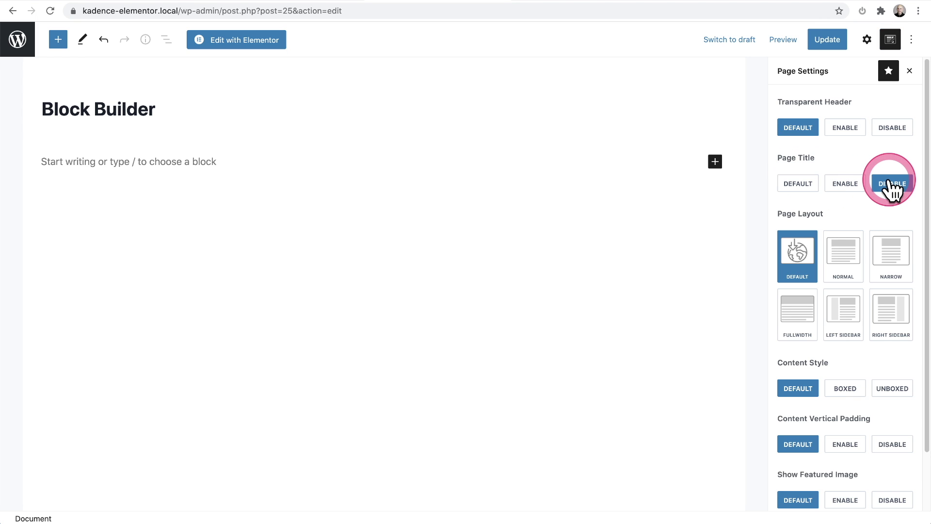
left_click(790, 306)
Set the page's content style to Unboxed and disable its content vertical padding
scroll(796, 315, "down", 2)
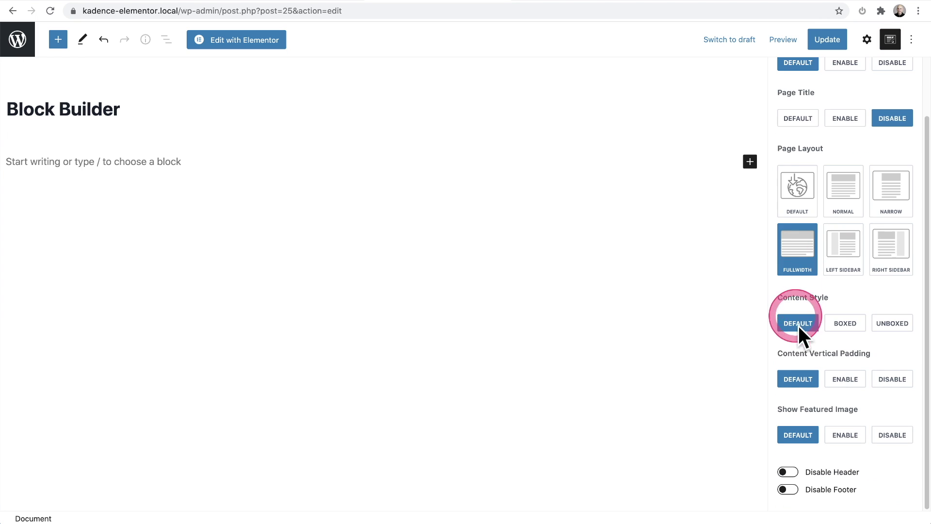
left_click(883, 330)
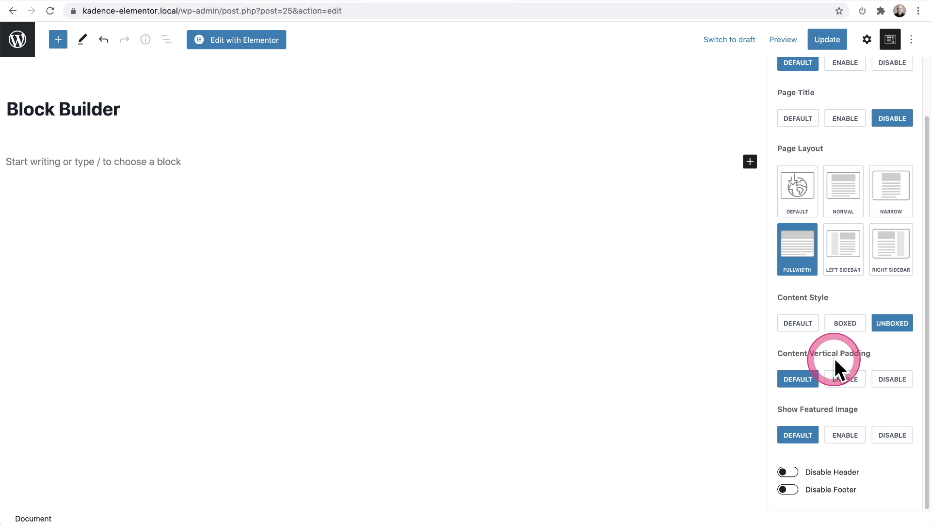
left_click(890, 381)
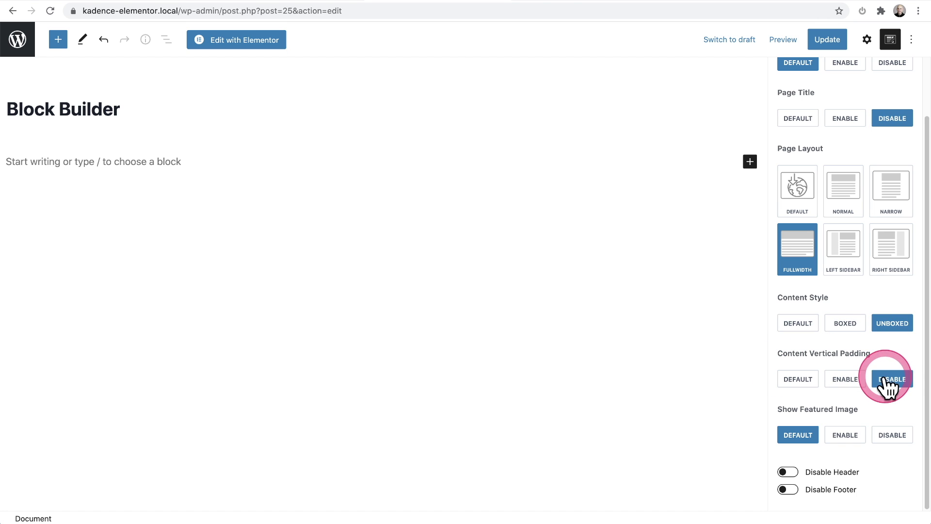
Disable the featured image in the Block Builder page's theme settings and update the page
left_click(890, 431)
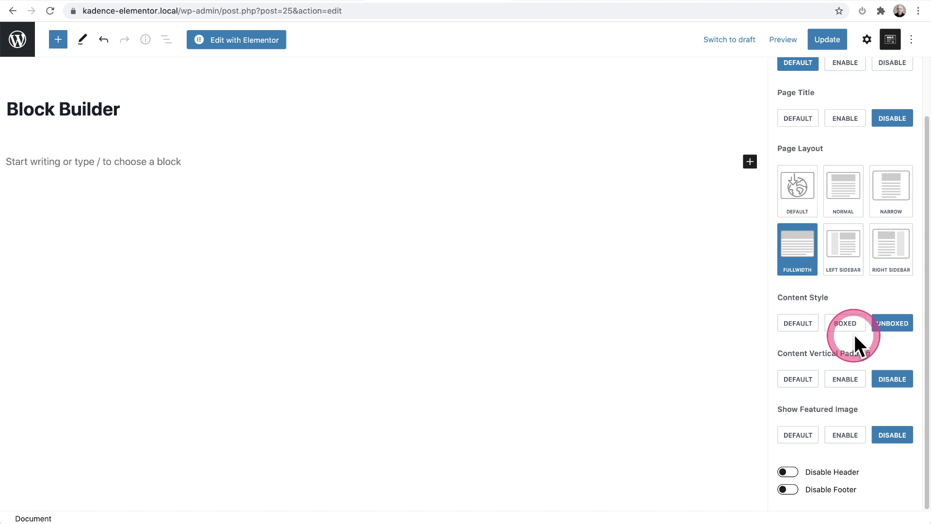
scroll(853, 333, "up", 3)
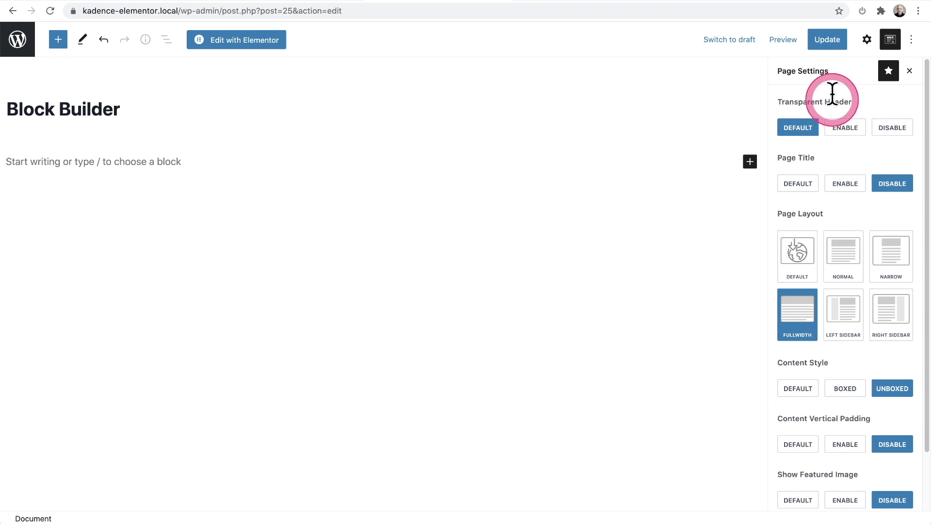
left_click(828, 42)
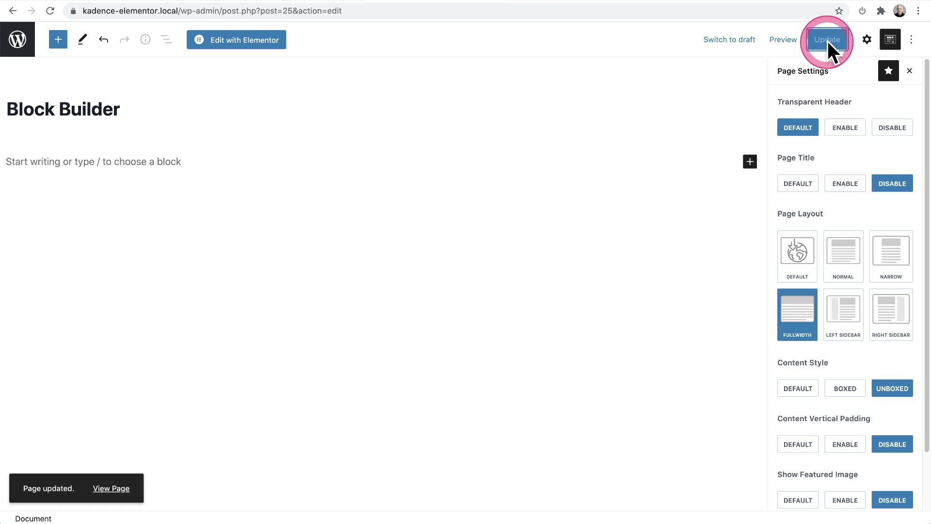
left_click(127, 124)
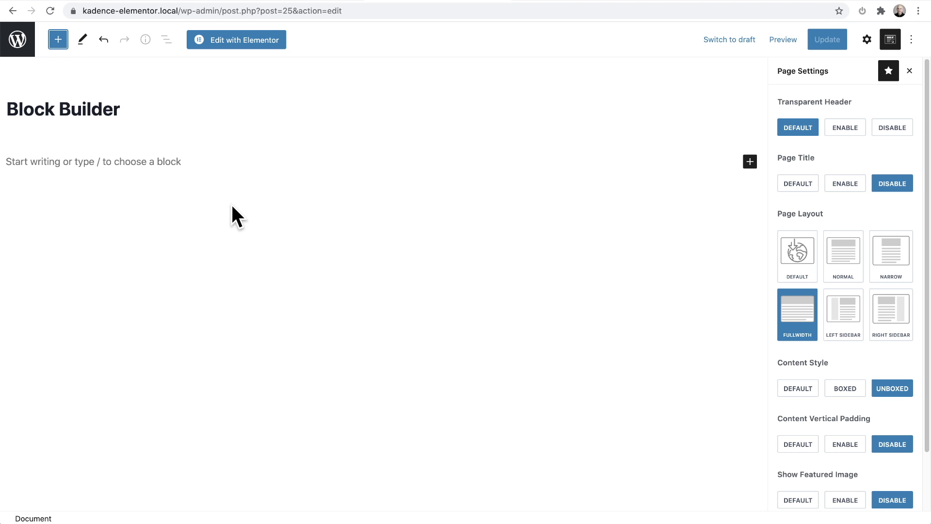
left_click(250, 160)
Search the new plugins for "kadence blocks" from the WordPress dashboard and install Gutenberg Blocks by Kadence Blocks
left_click(312, 11)
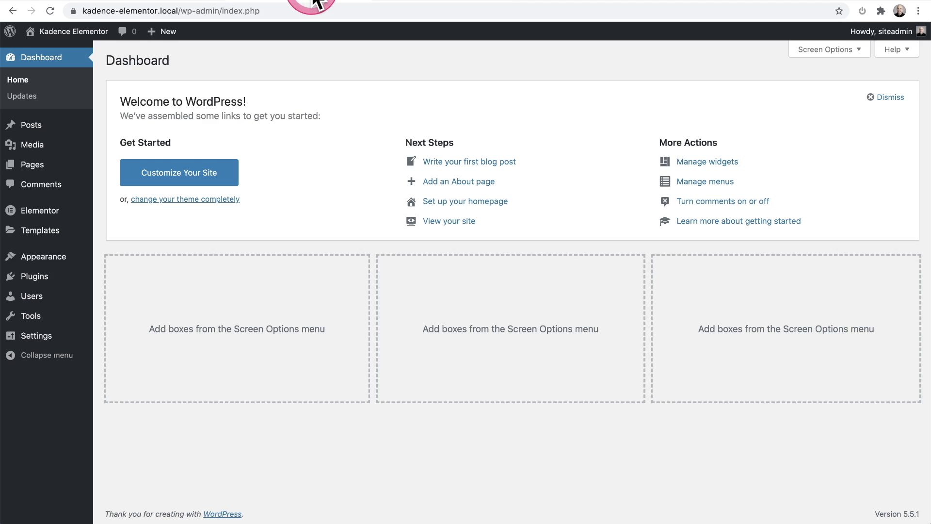
left_click(138, 201)
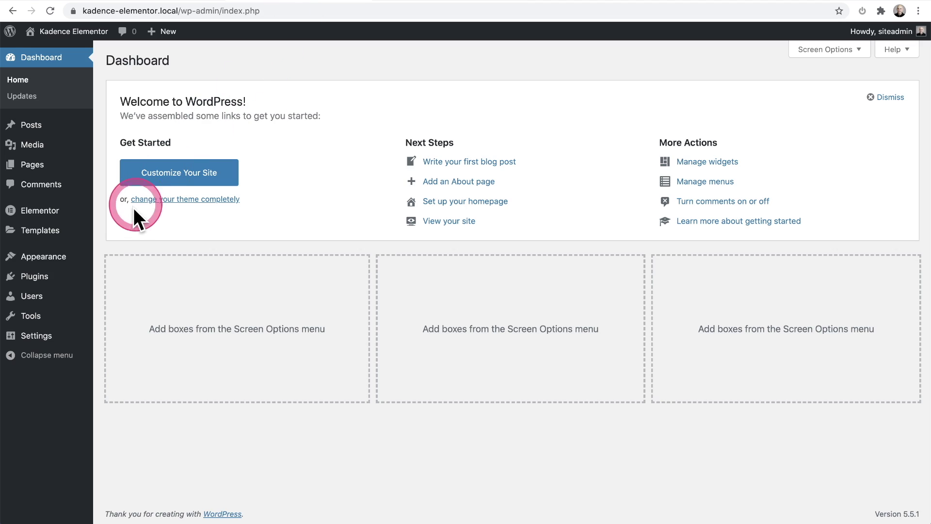
mouse_move(44, 277)
left_click(108, 295)
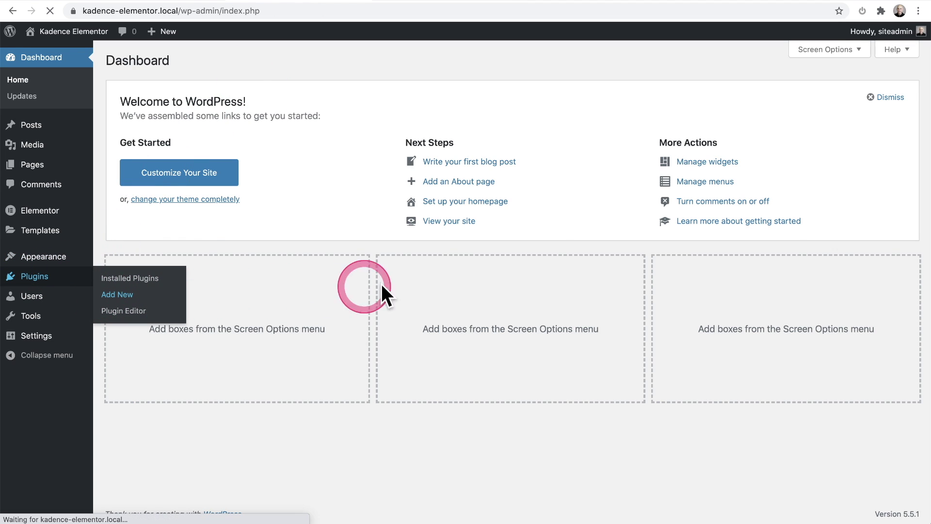
left_click(781, 93)
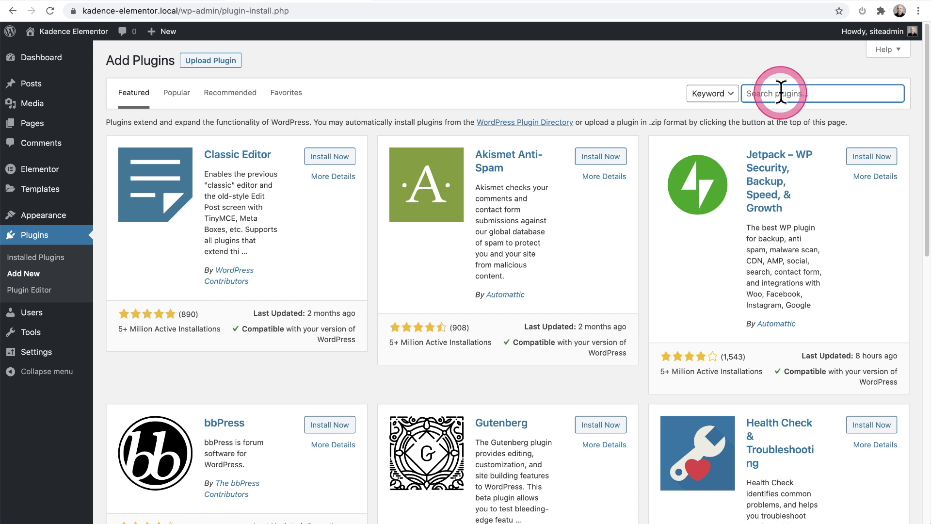
type("kadence blocks")
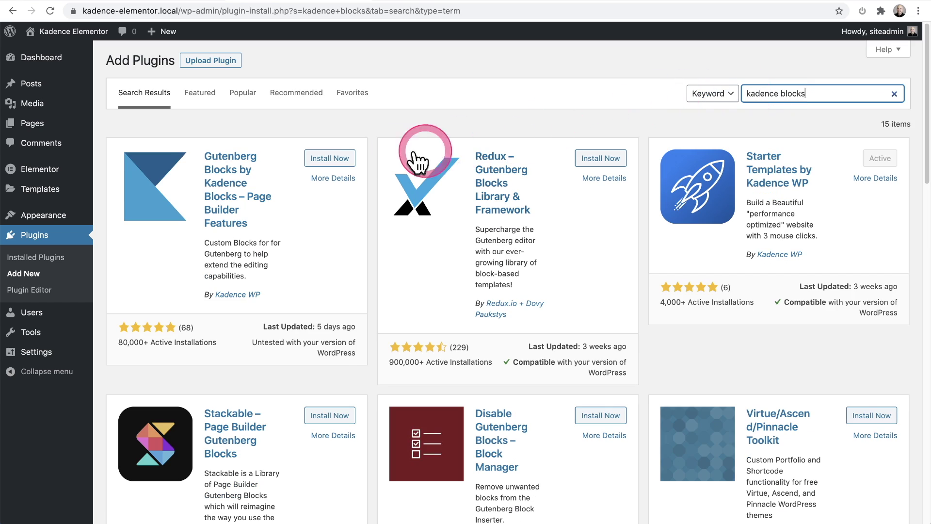
left_click(324, 165)
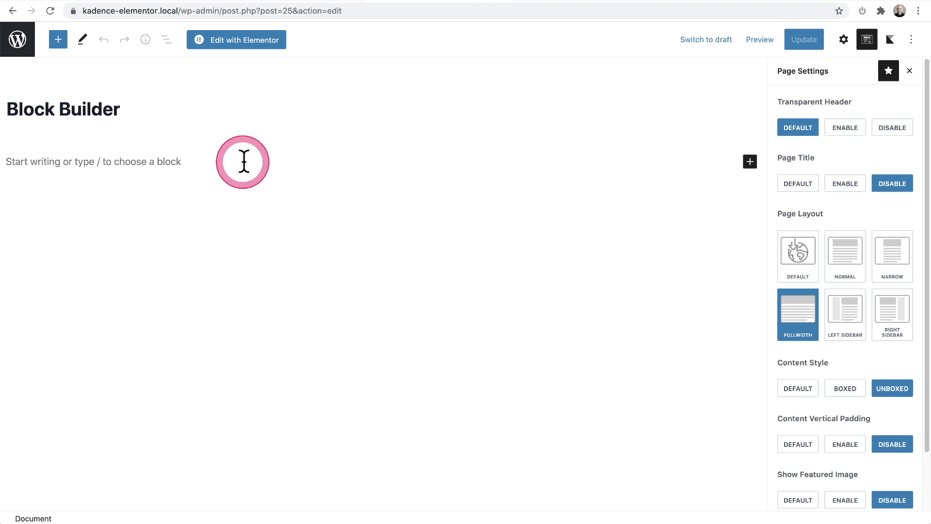
Enable Content Max Width Inherit from Theme in the Row Layout block defaults of the Kadence Blocks controls
left_click(892, 40)
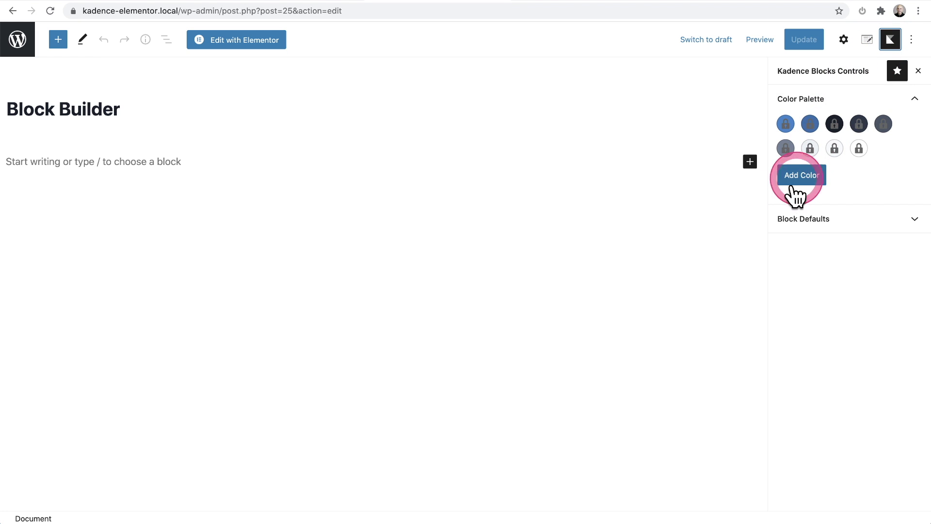
left_click(916, 226)
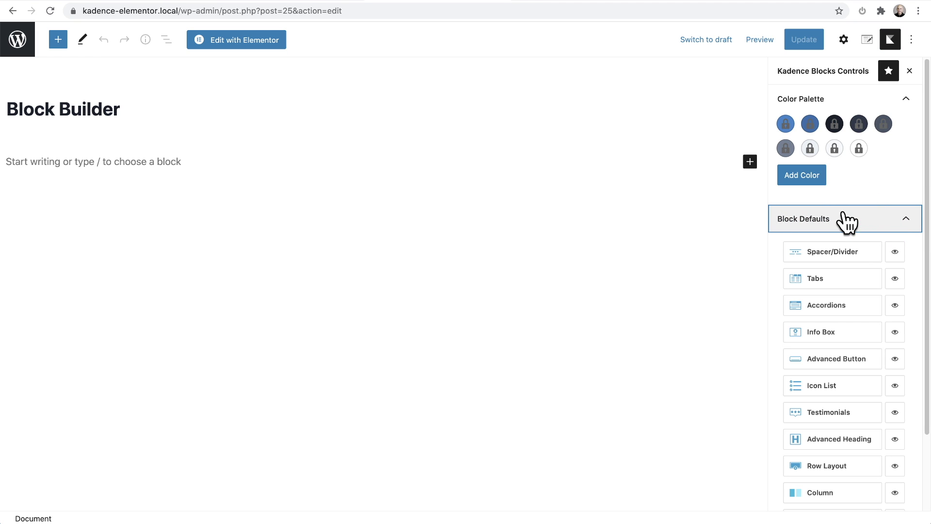
left_click_drag(847, 222, 824, 480)
left_click(819, 468)
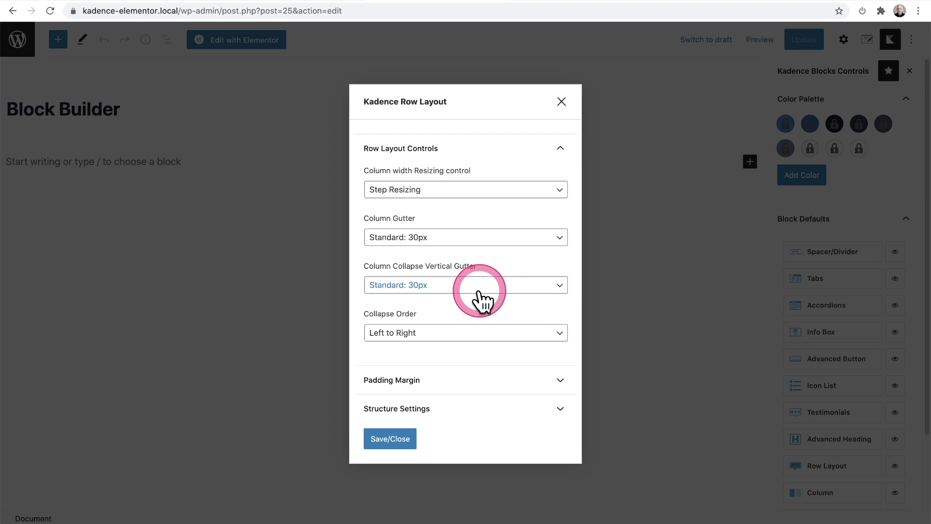
left_click(442, 412)
scroll(464, 315, "down", 2)
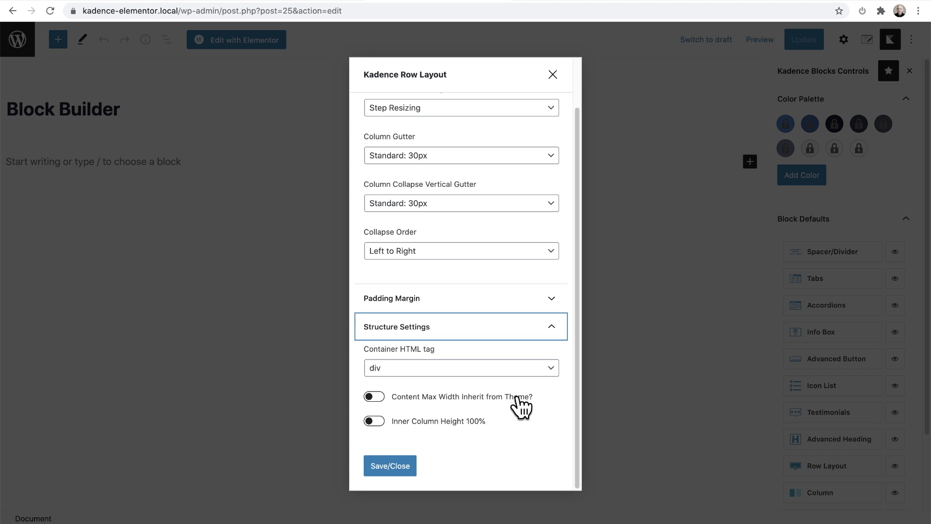
left_click(376, 397)
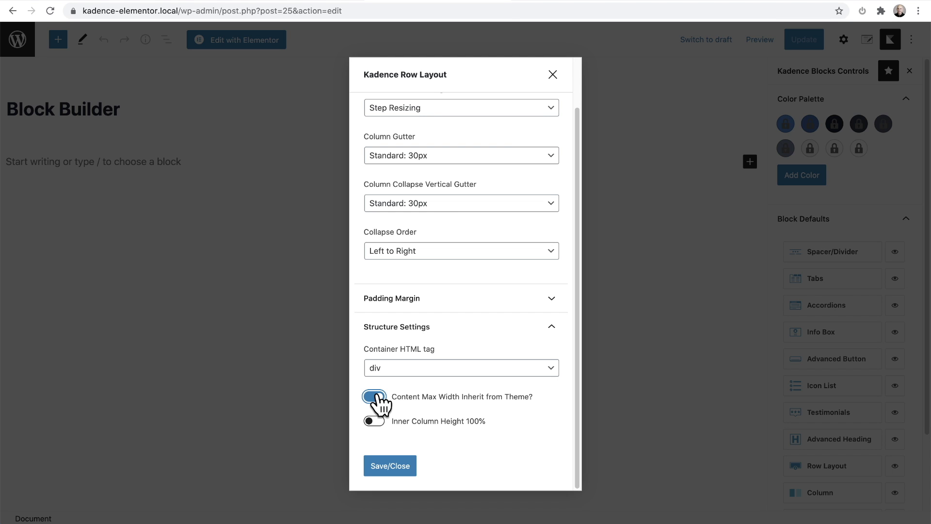
Examine the Row Layout default padding and margin settings for desktop, tablet and mobile
scroll(445, 327, "up", 2)
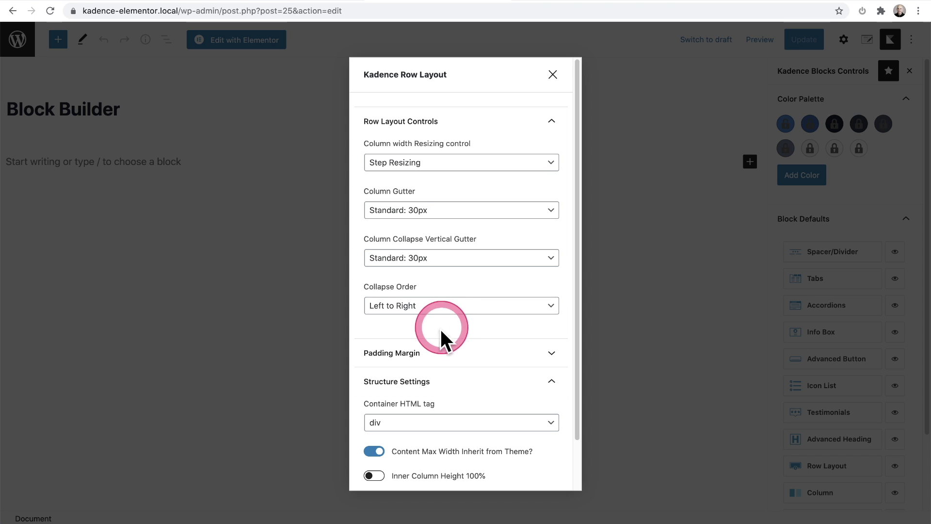
left_click(413, 353)
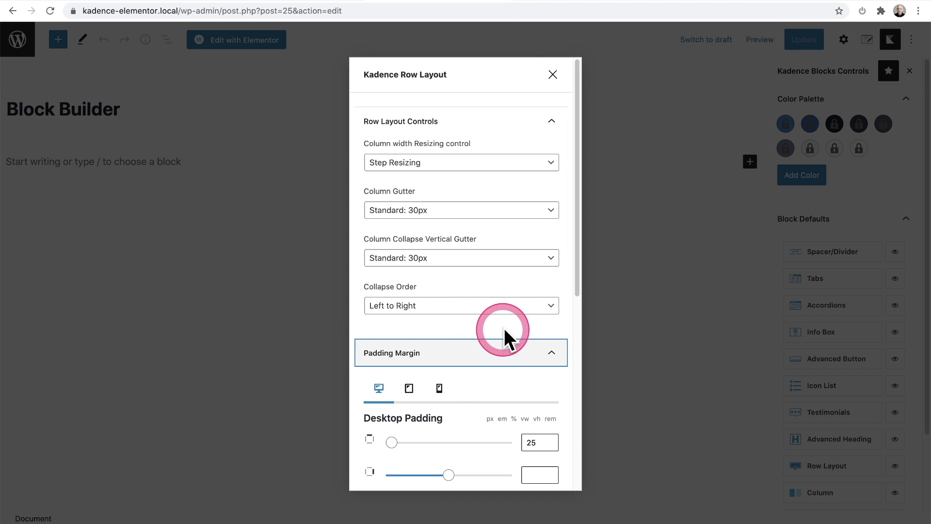
scroll(503, 328, "down", 5)
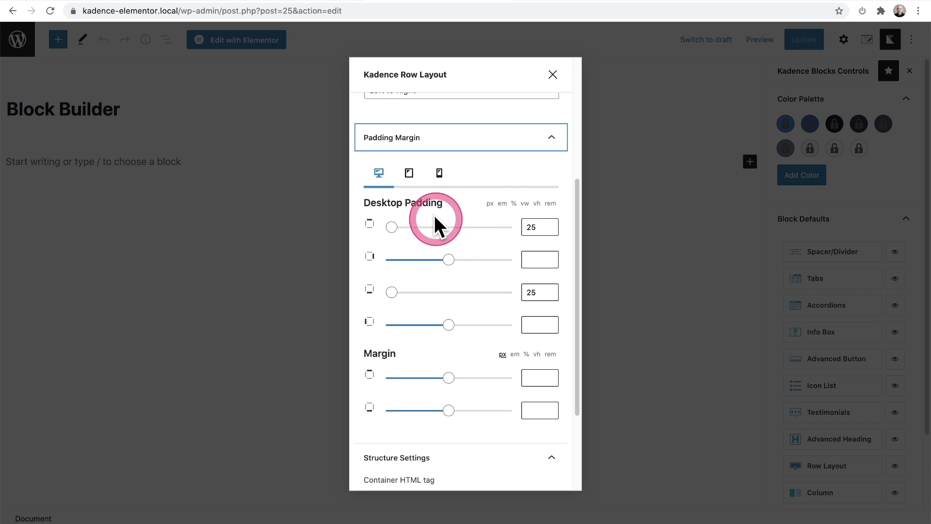
left_click(409, 173)
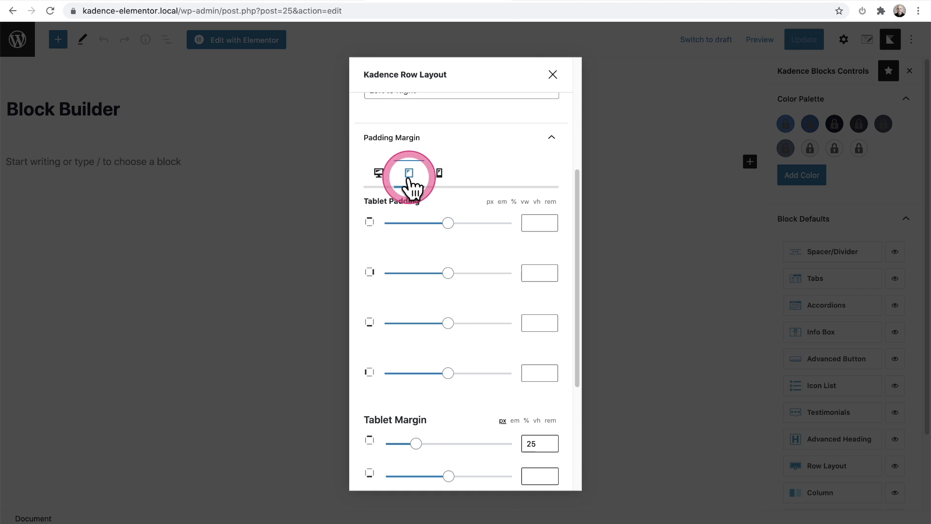
left_click(439, 175)
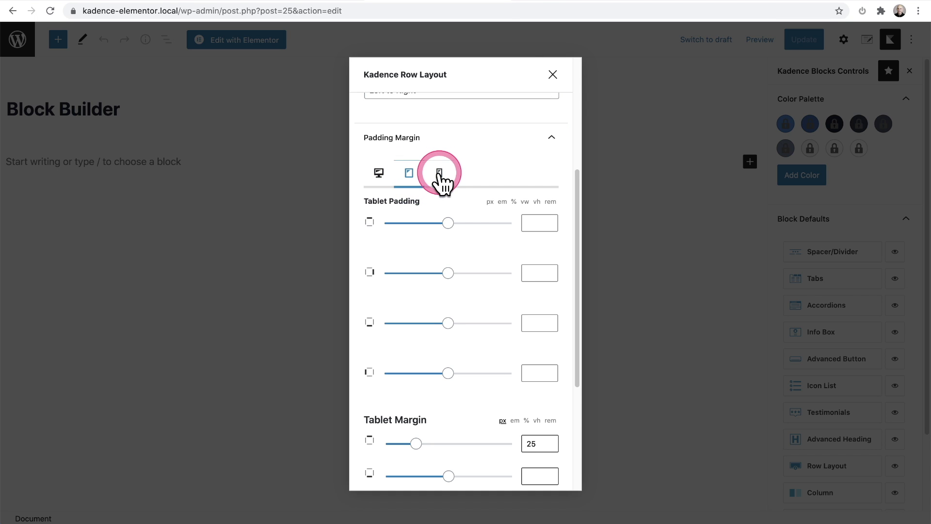
left_click(381, 175)
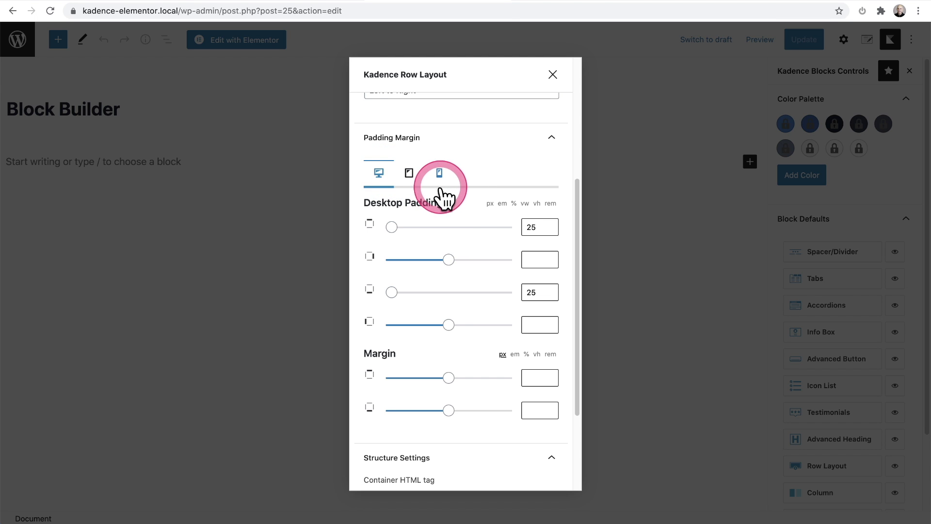
scroll(461, 206, "up", 3)
scroll(465, 212, "up", 3)
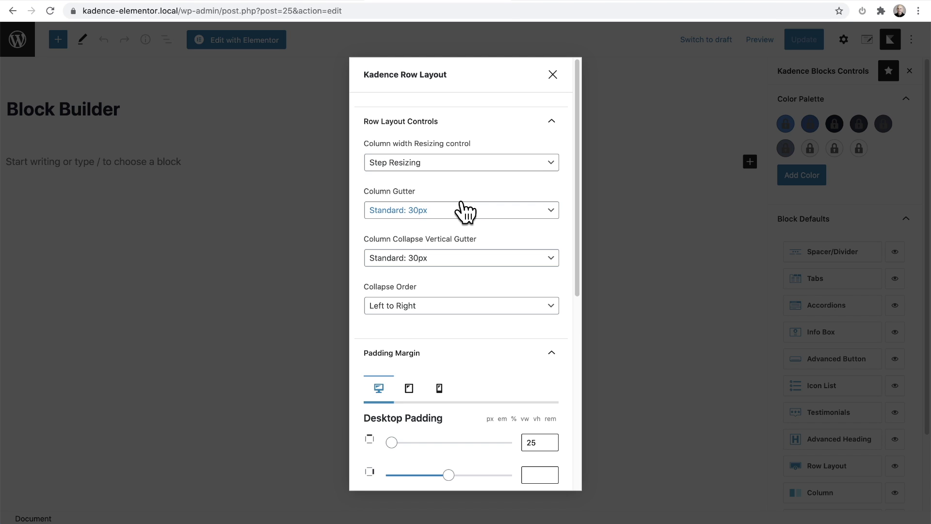
Review the Column Gutter default, then save and close the Kadence Row Layout defaults
left_click(465, 212)
scroll(495, 277, "down", 7)
left_click(394, 467)
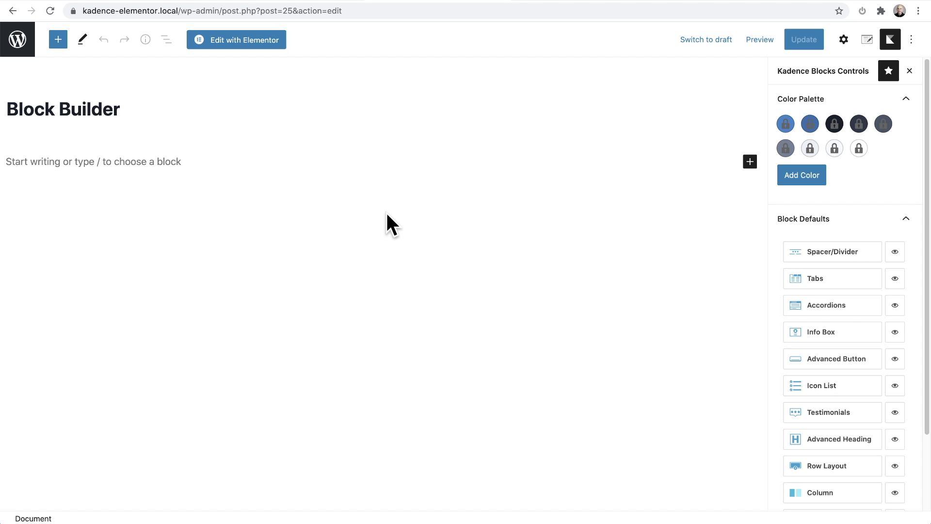
Activate the Block Navigation plugin among the installed plugins and reload the Block Builder page in the editor
left_click(301, 4)
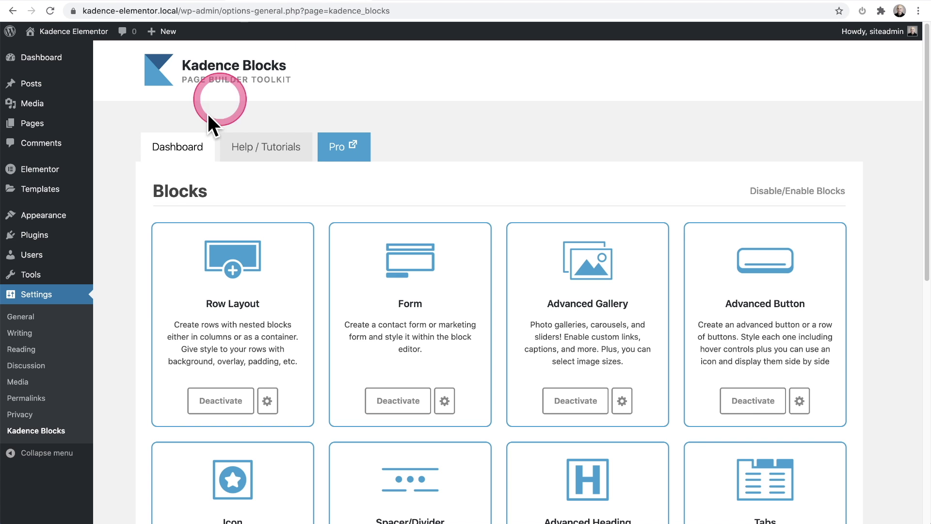
left_click(36, 236)
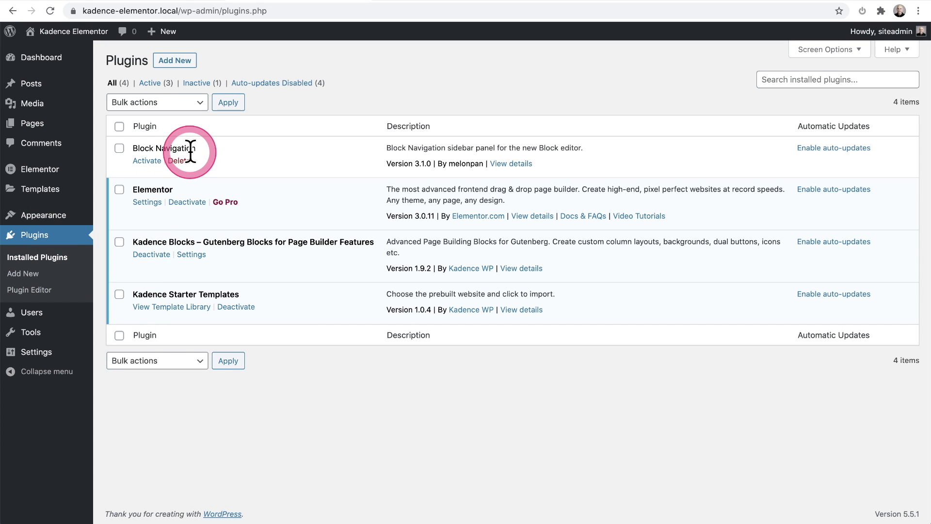
left_click(148, 164)
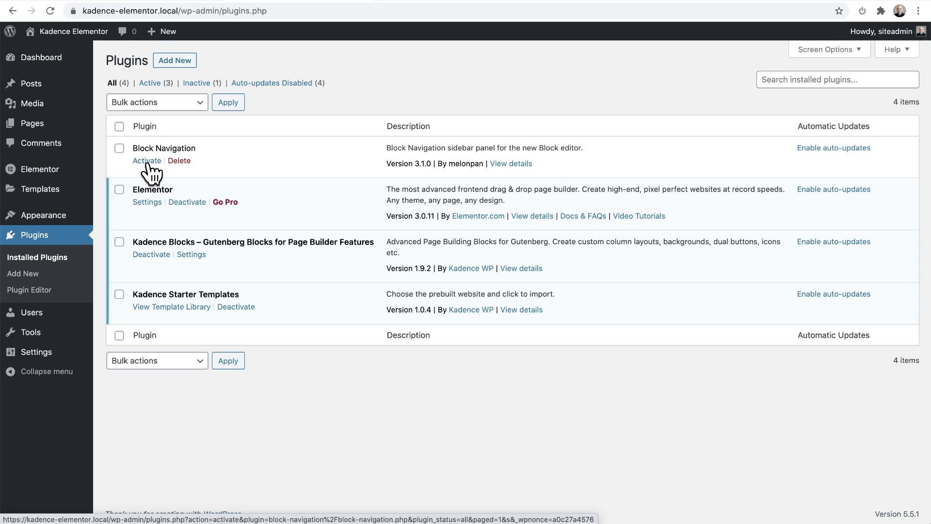
left_click(147, 164)
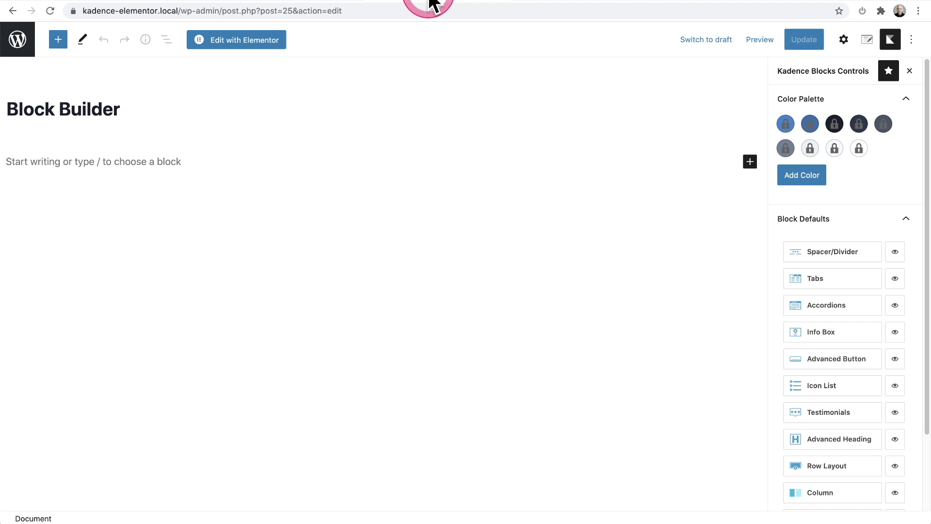
left_click(50, 10)
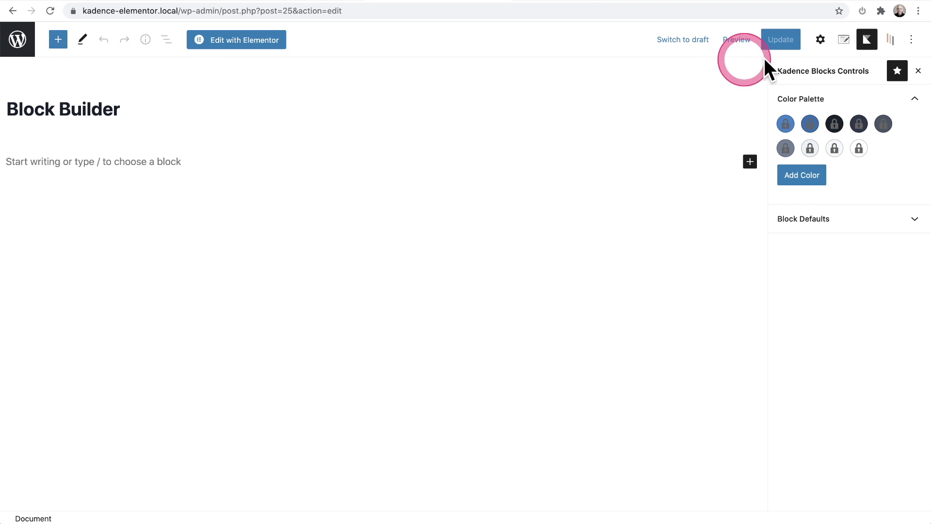
Show the Block Navigation sidebar and add a Row Layout block with a single column to the page
left_click(891, 42)
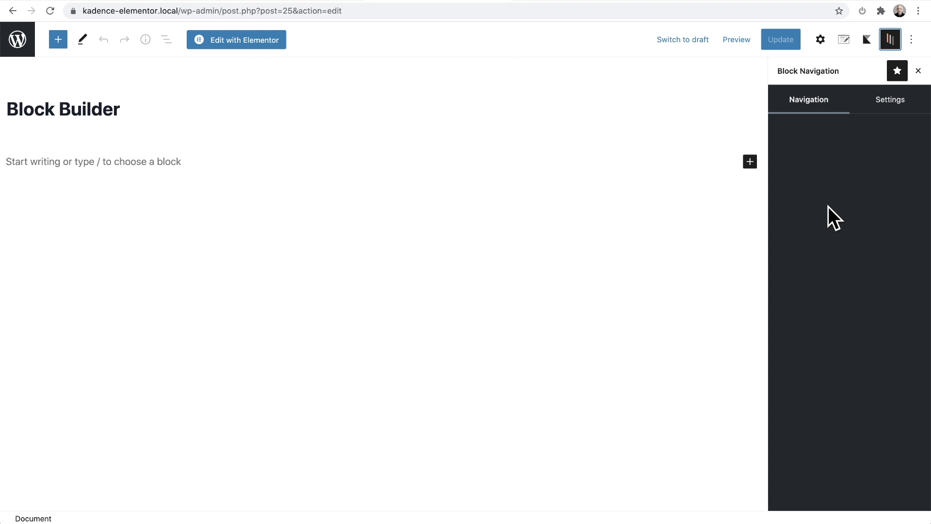
left_click(750, 162)
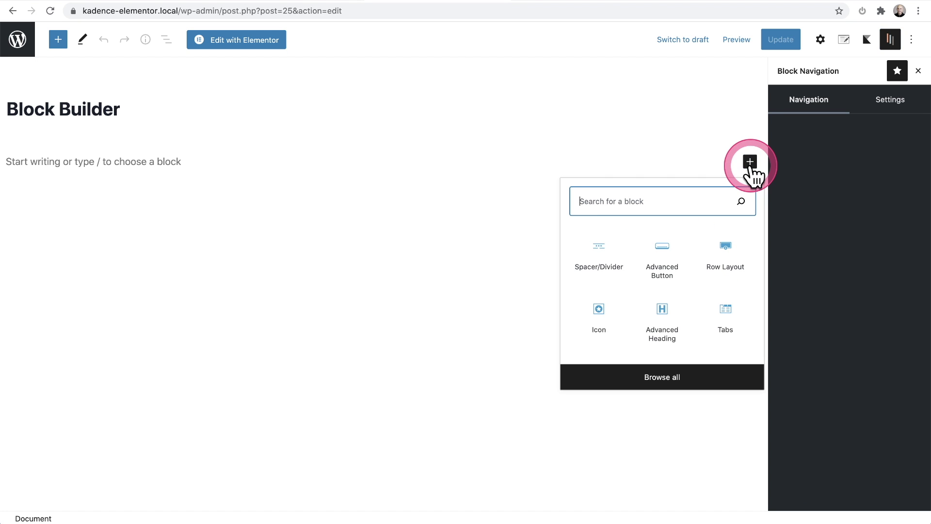
type("row")
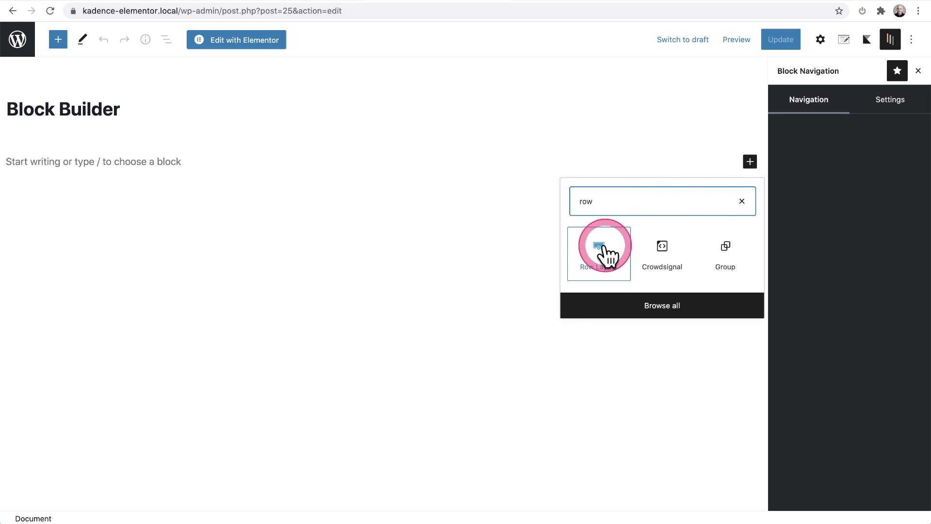
left_click(600, 248)
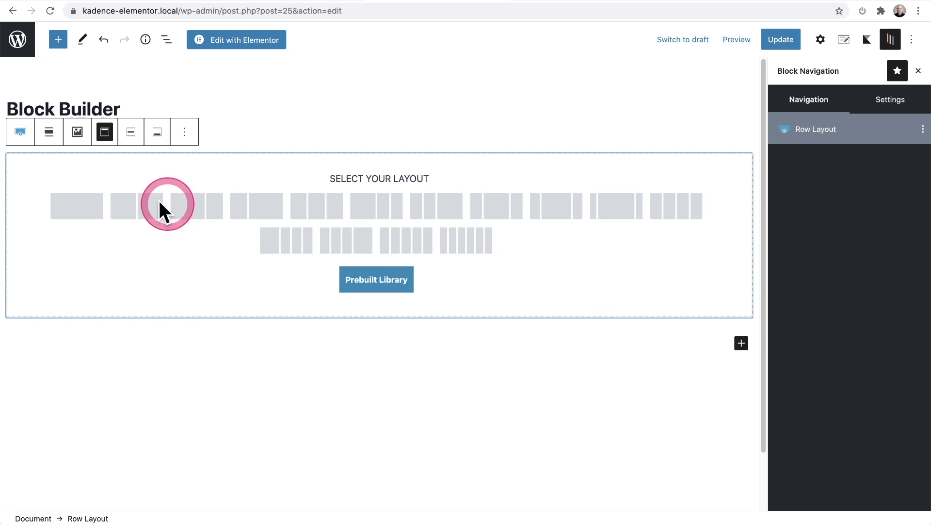
left_click(66, 214)
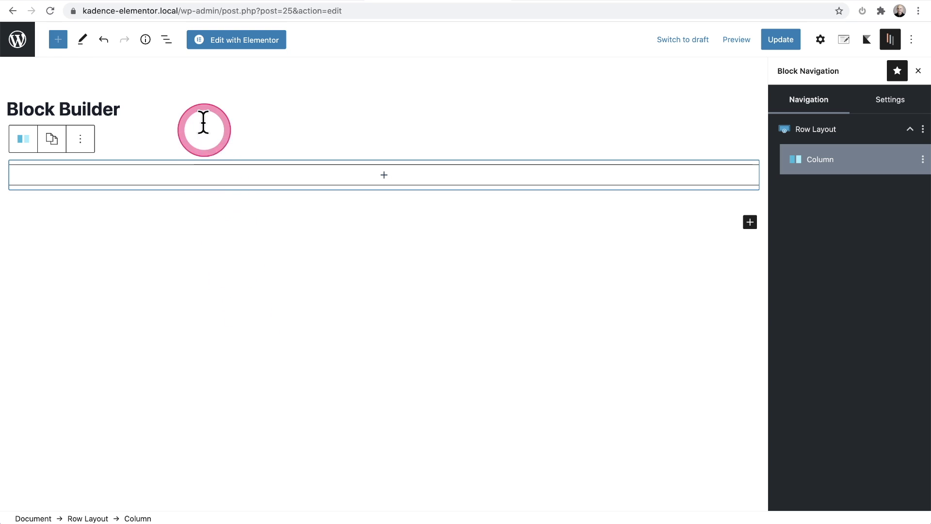
Add an Advanced Heading block with the text "This Is My Heading" inside the row's column
left_click(167, 40)
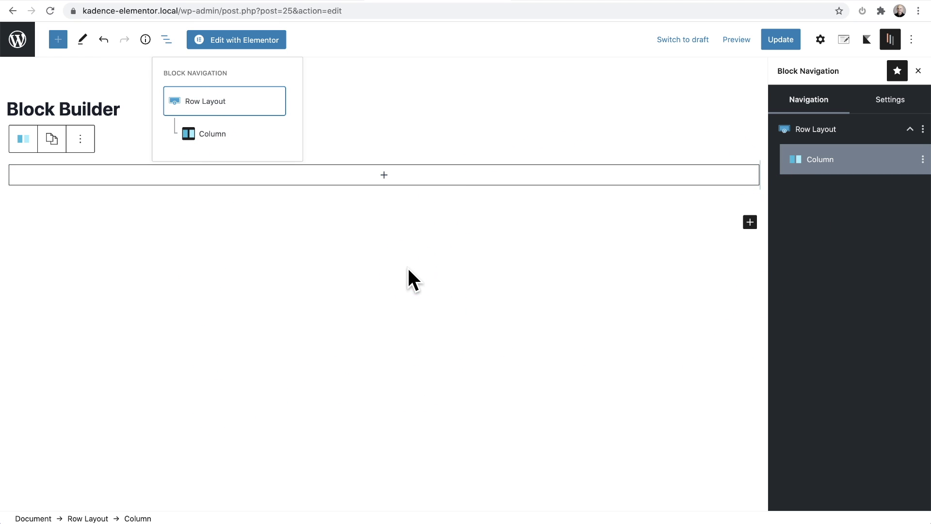
left_click(384, 178)
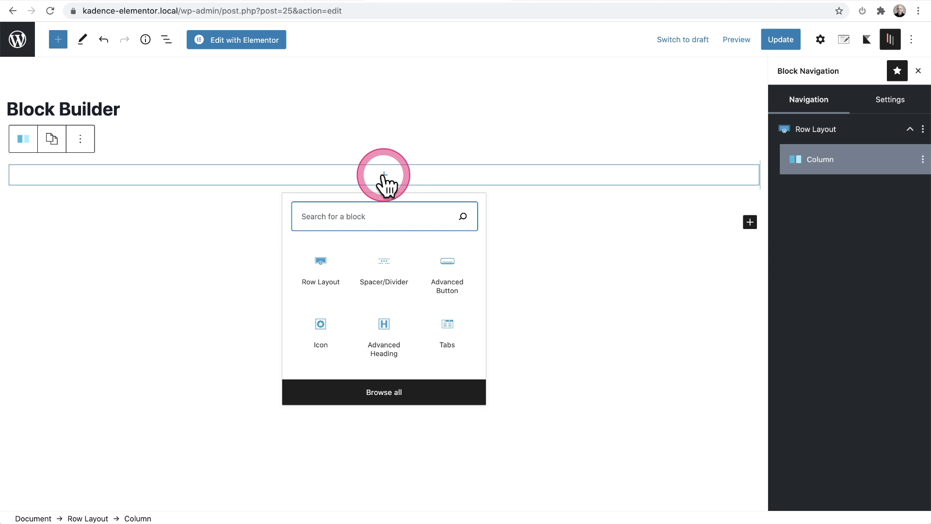
type("hea")
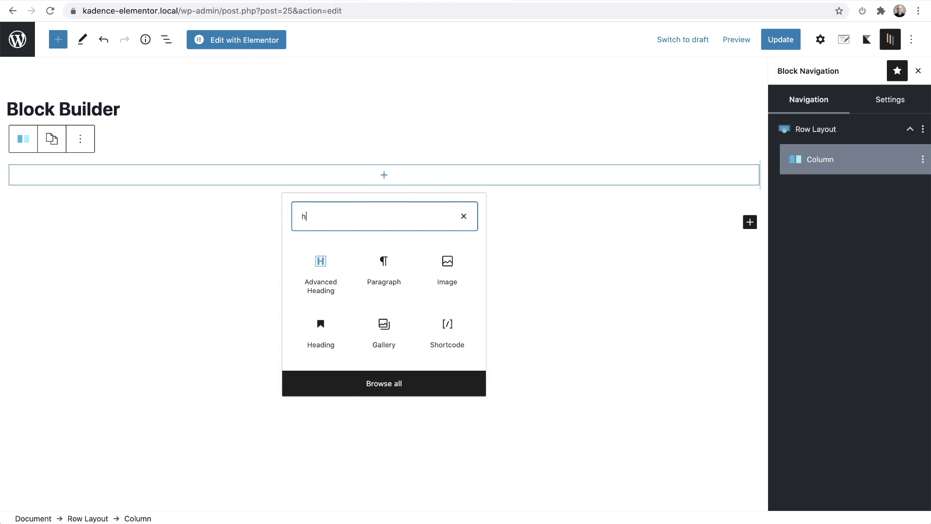
left_click(323, 267)
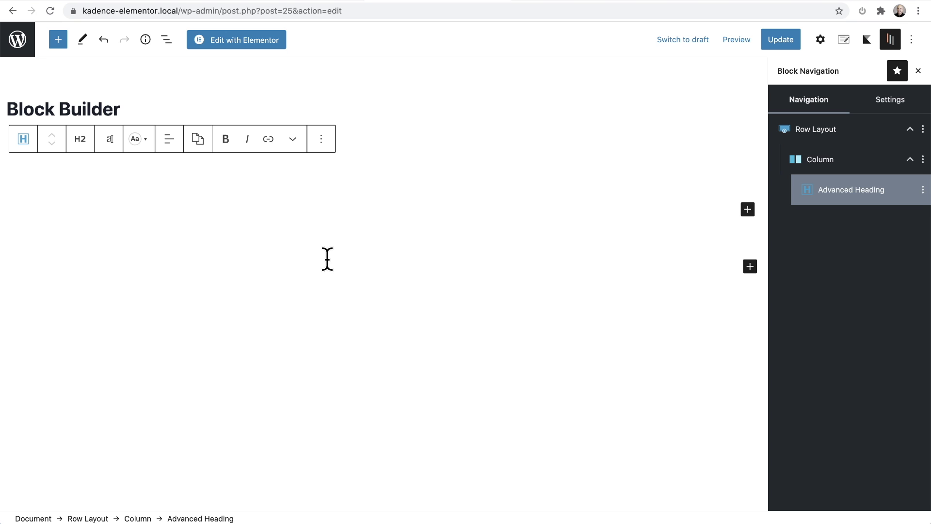
type("This Is My Heading")
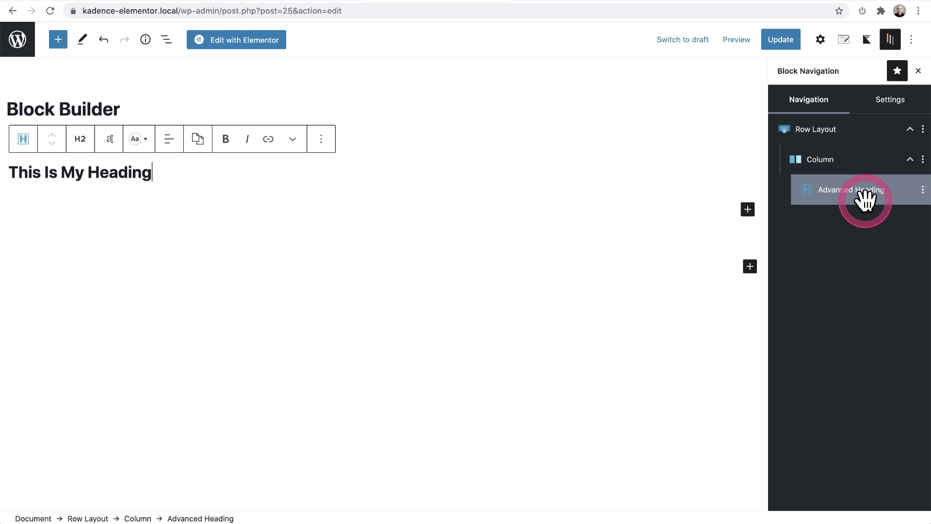
Center the Advanced Heading's text and set its HTML tag to H1 in the block settings
left_click(167, 40)
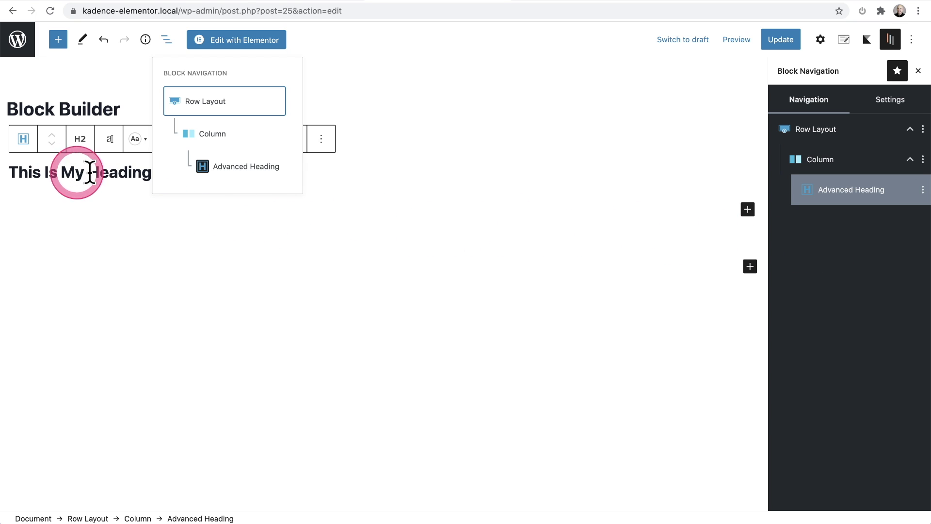
left_click(821, 43)
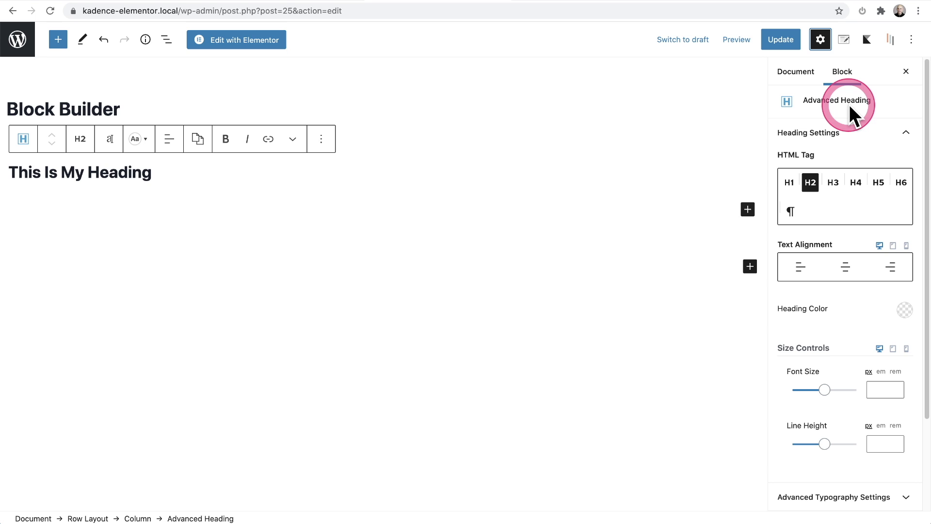
left_click(846, 270)
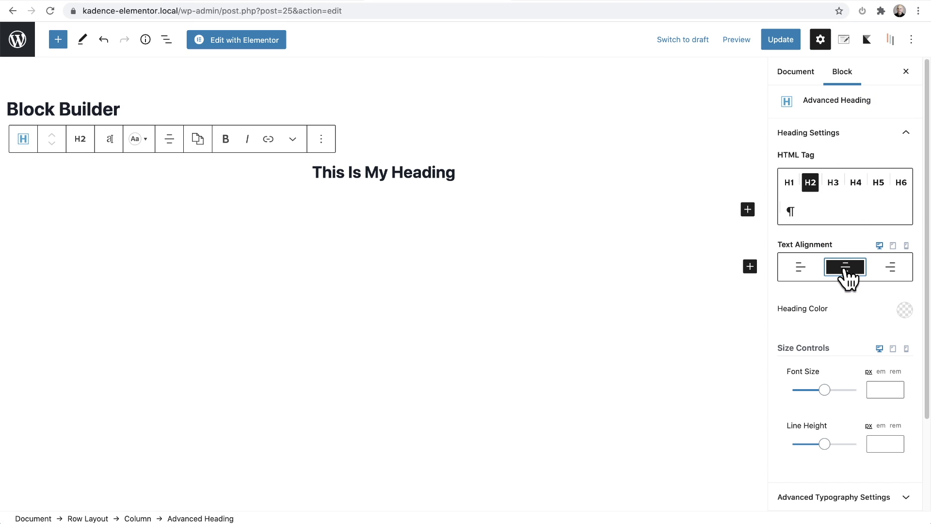
left_click(791, 185)
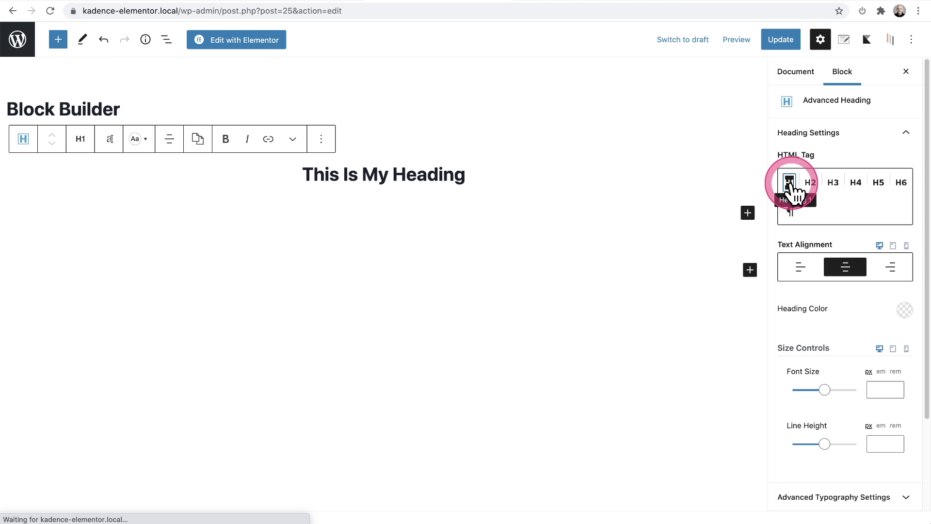
scroll(845, 321, "down", 3)
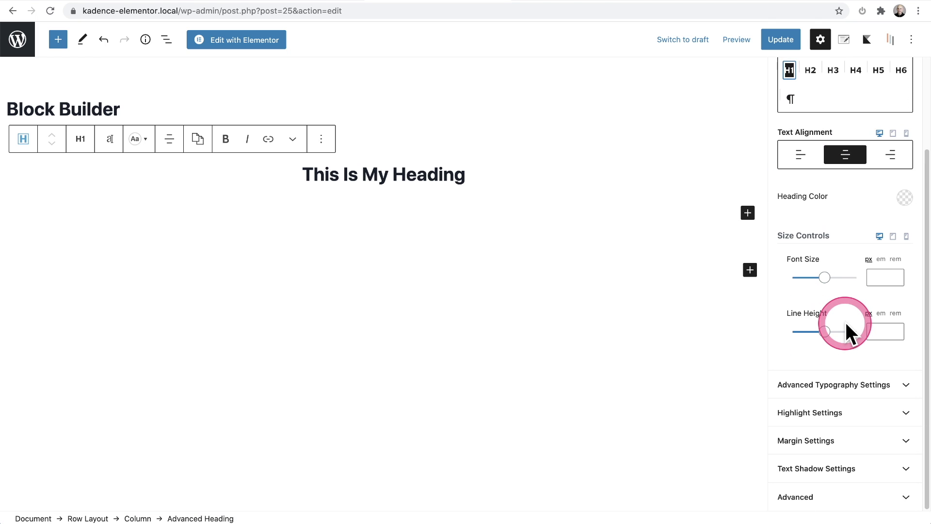
scroll(845, 321, "up", 3)
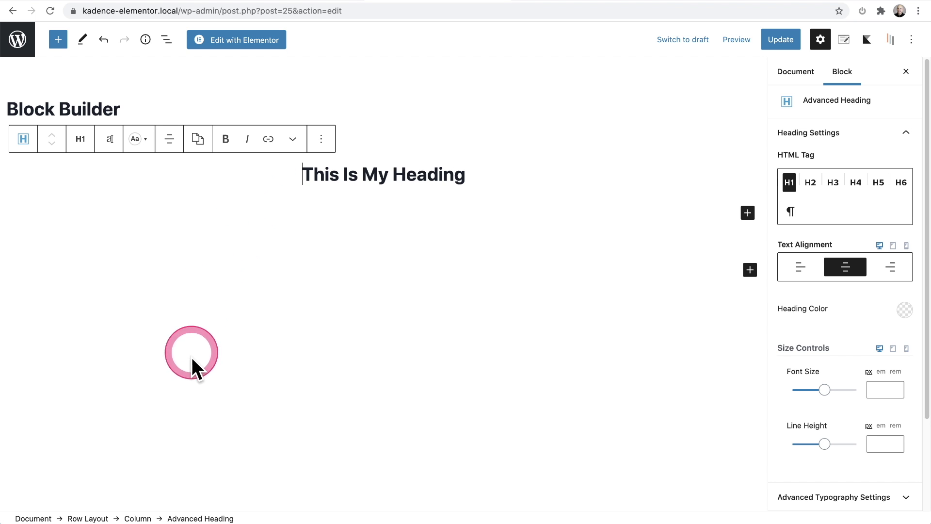
Select the Column that holds the heading and review its background, border and alignment settings
left_click(138, 518)
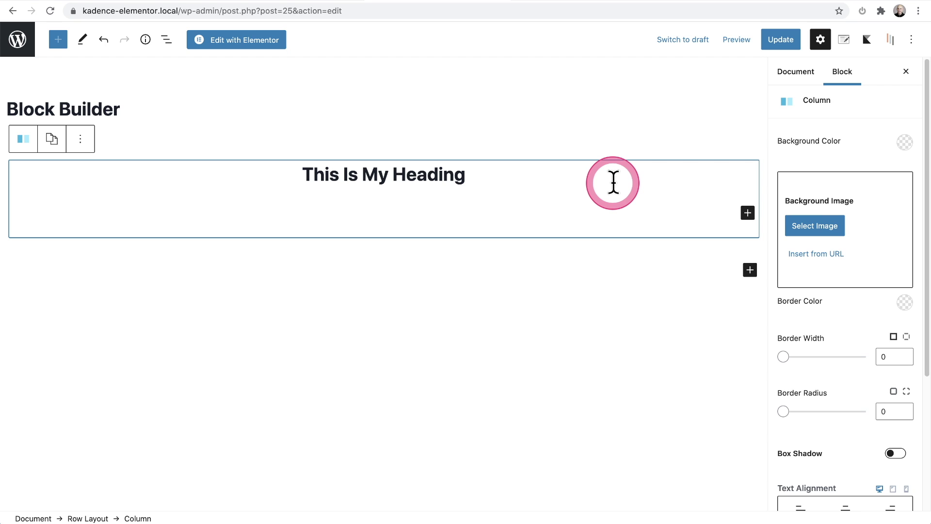
left_click(827, 230)
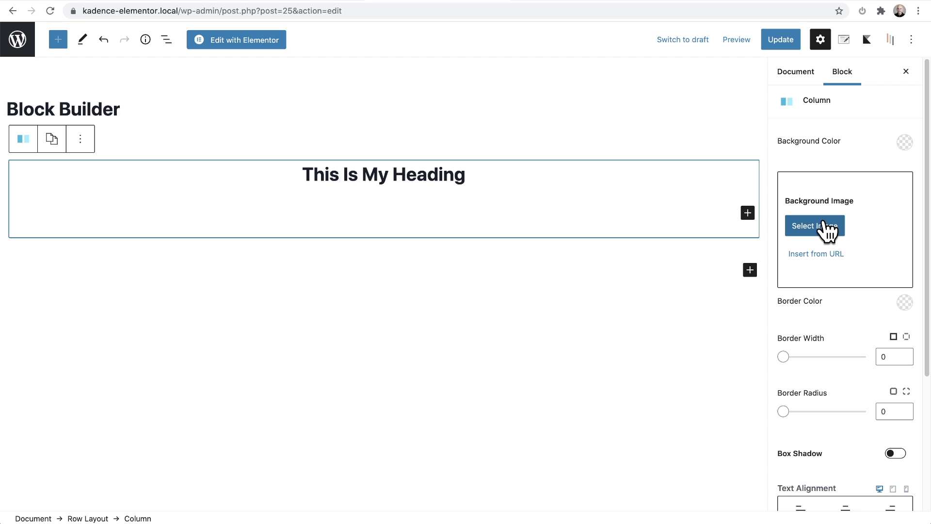
left_click(702, 208)
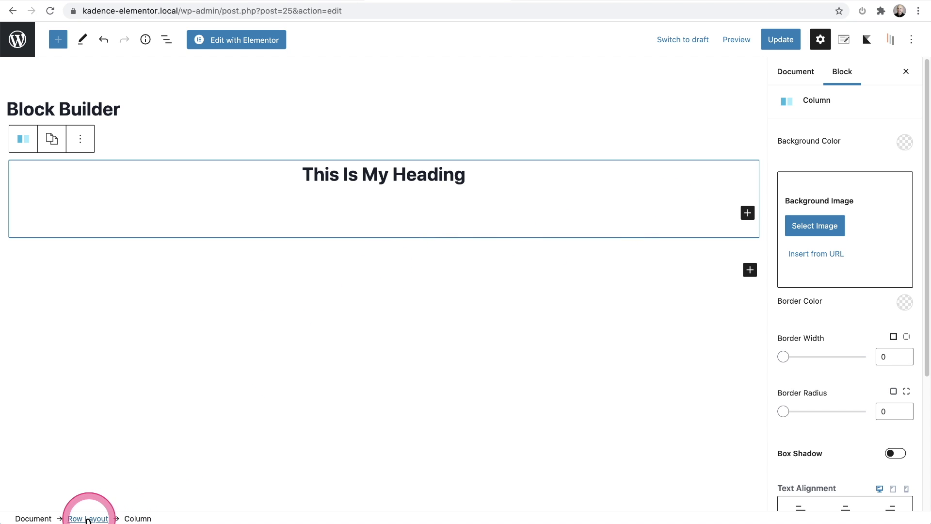
Select the Row Layout block and set its background color to the light palette color F7FAFC
left_click(166, 40)
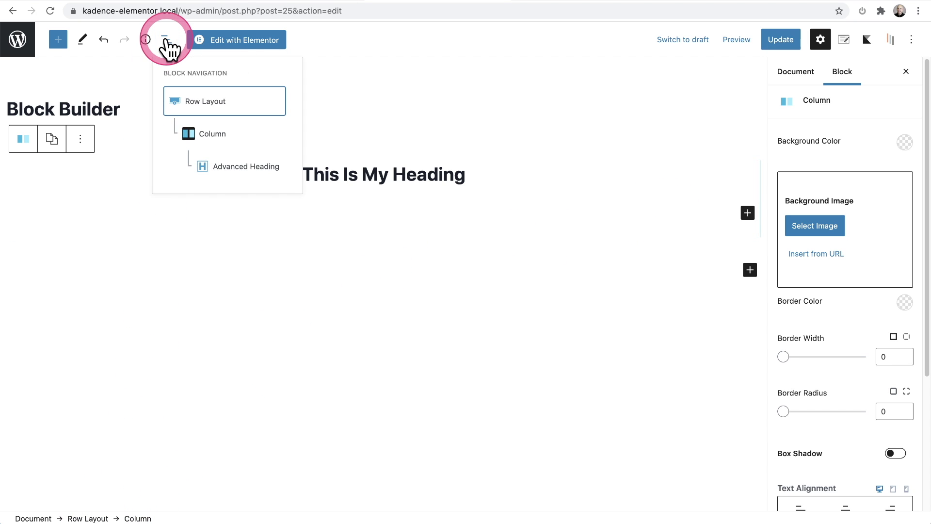
left_click(216, 101)
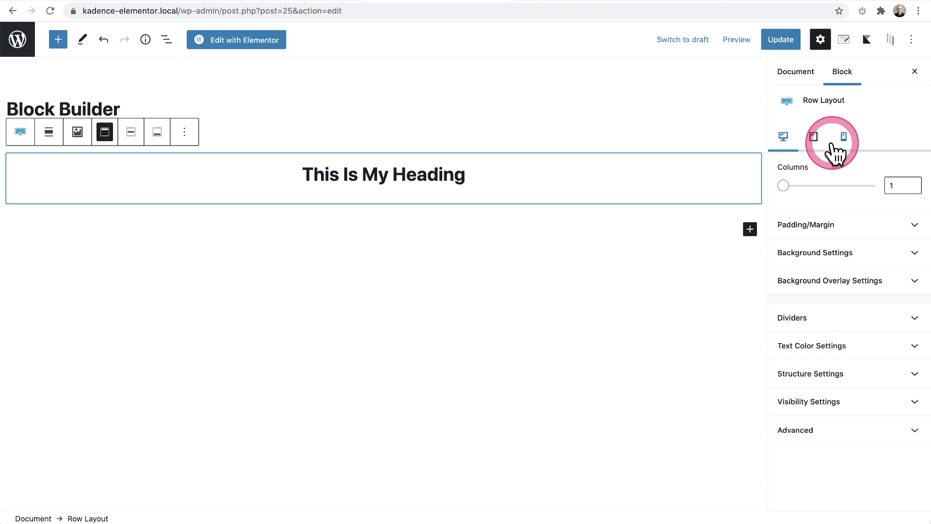
left_click(819, 262)
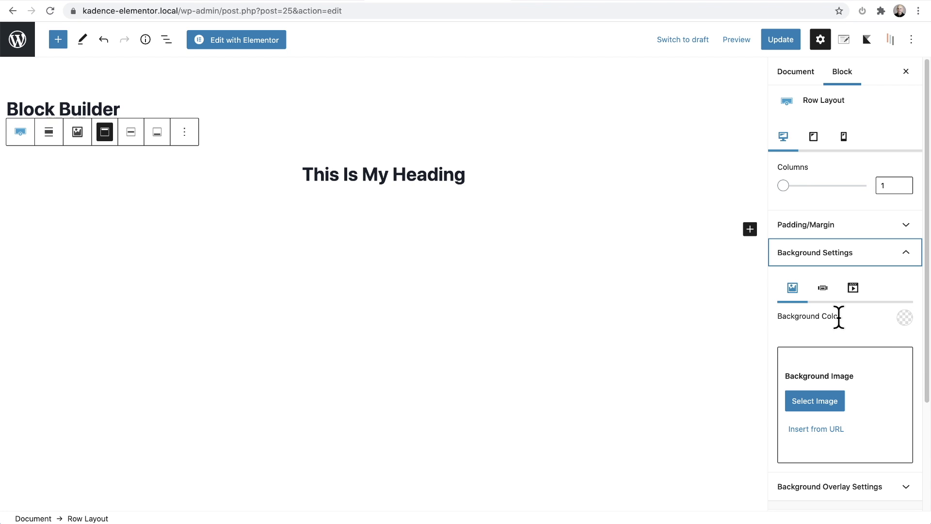
left_click(904, 318)
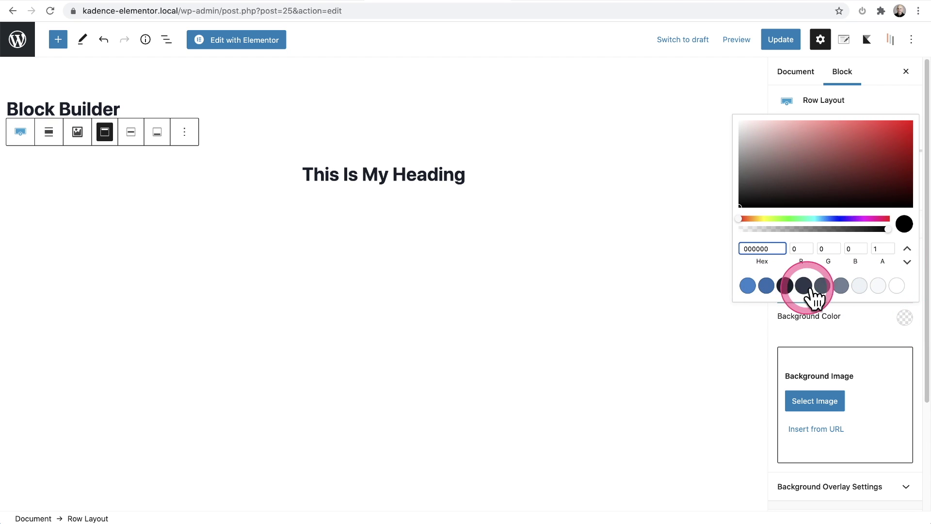
left_click(878, 286)
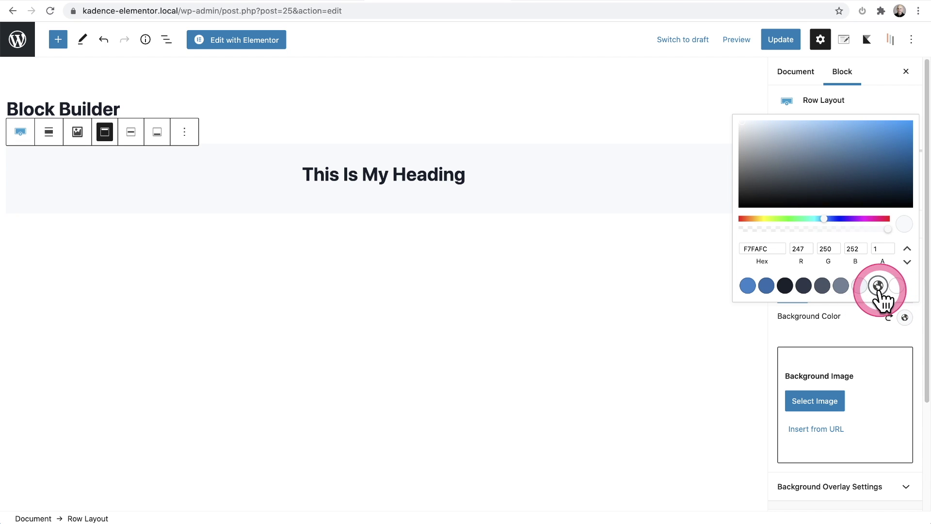
left_click(855, 307)
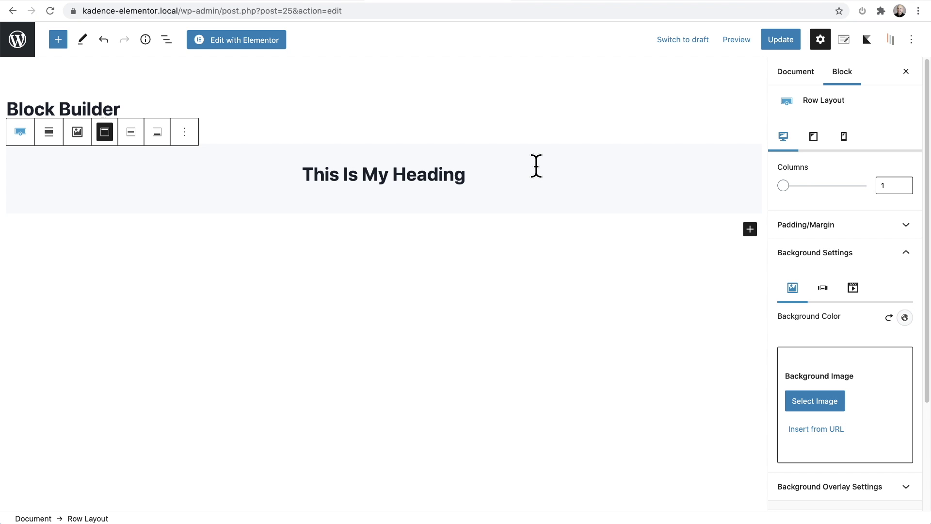
Show the Block Navigation sidebar and select the Row Layout, Column and Advanced Heading blocks in turn to inspect the nesting
left_click(165, 40)
left_click(166, 41)
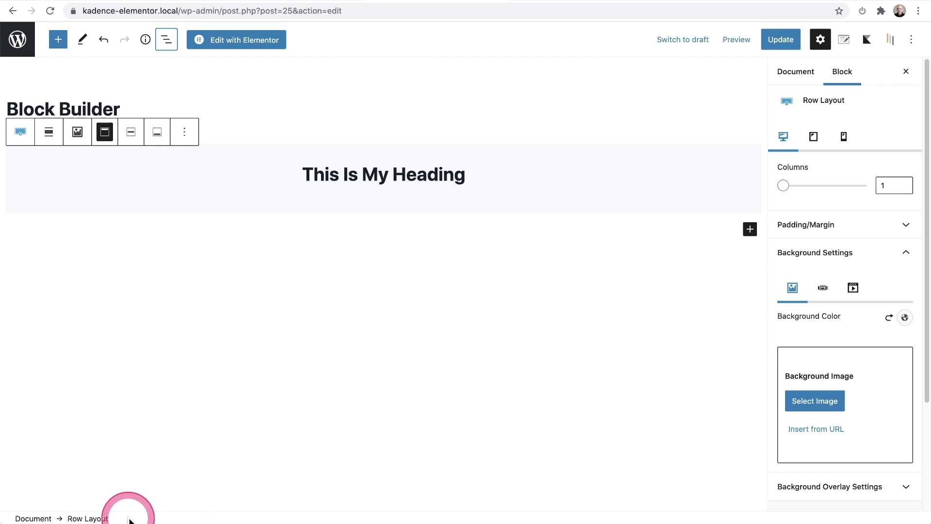
left_click(498, 170)
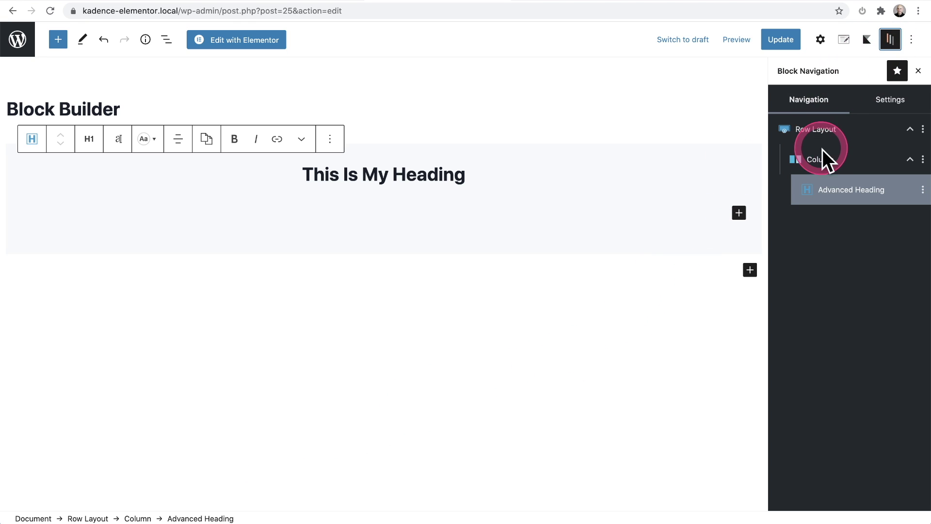
left_click(842, 157)
left_click(847, 129)
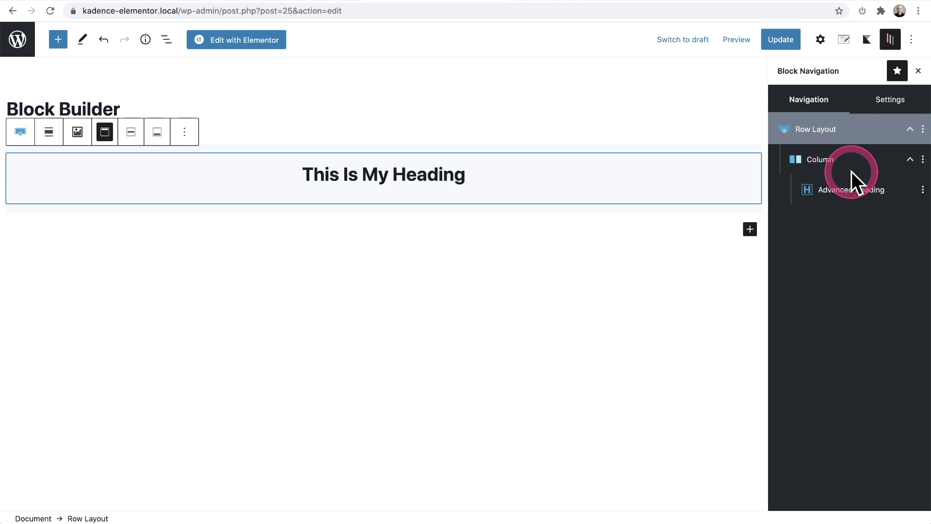
left_click(851, 167)
left_click(854, 193)
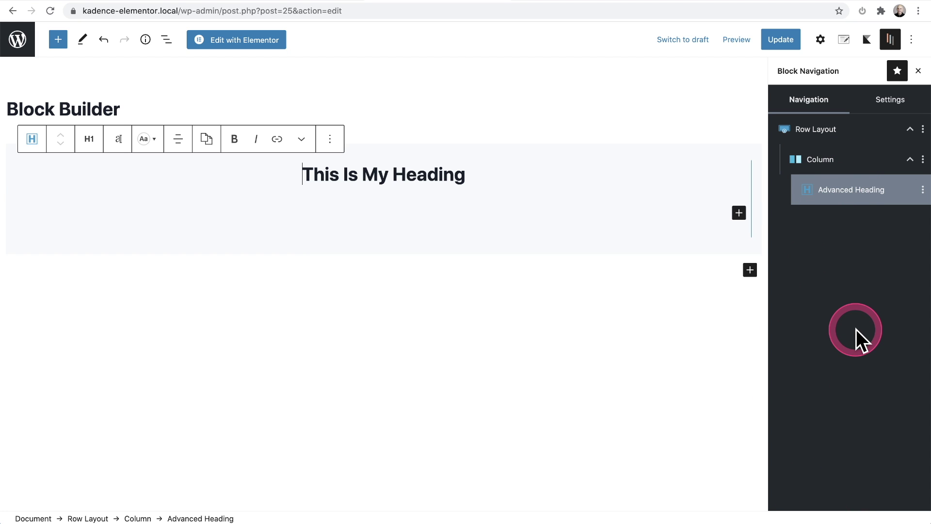
Hide the Block Navigation sidebar and remove the entire Row Layout block with its heading from the page
left_click(889, 41)
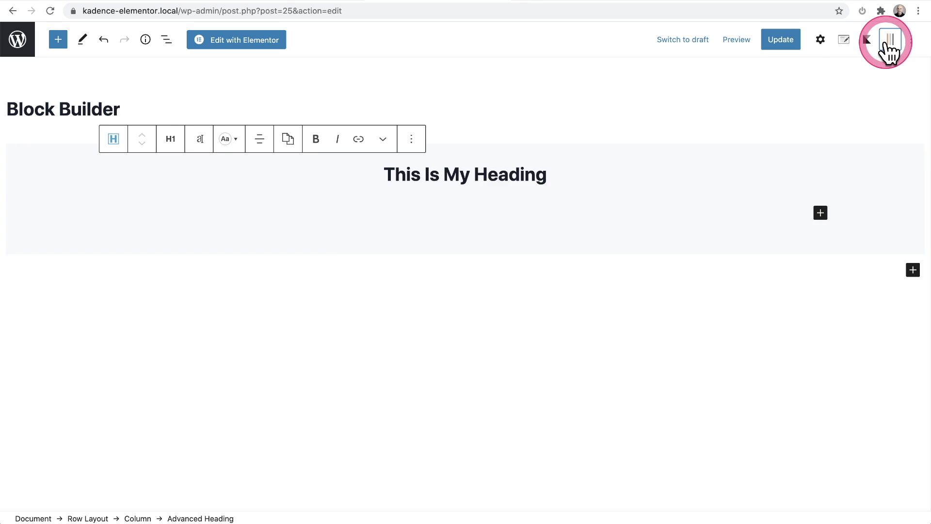
left_click(614, 211)
left_click(569, 180)
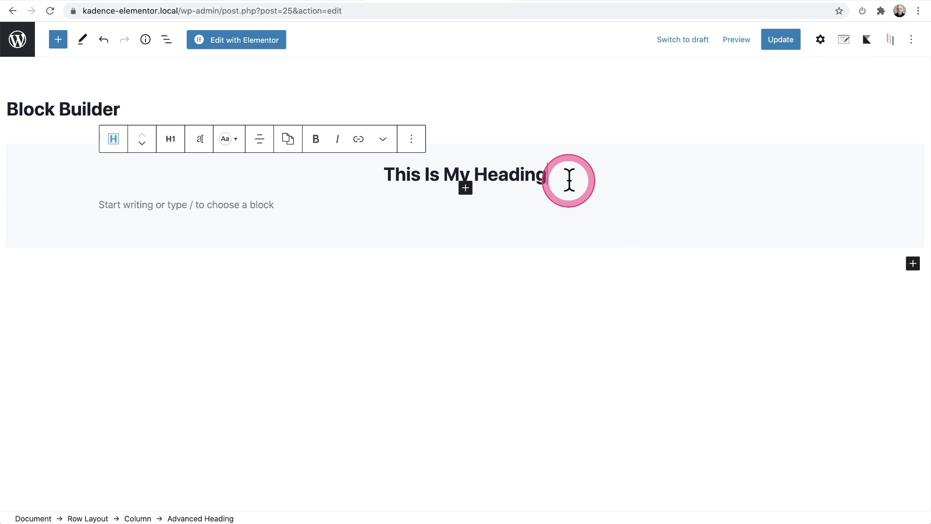
left_click(560, 229)
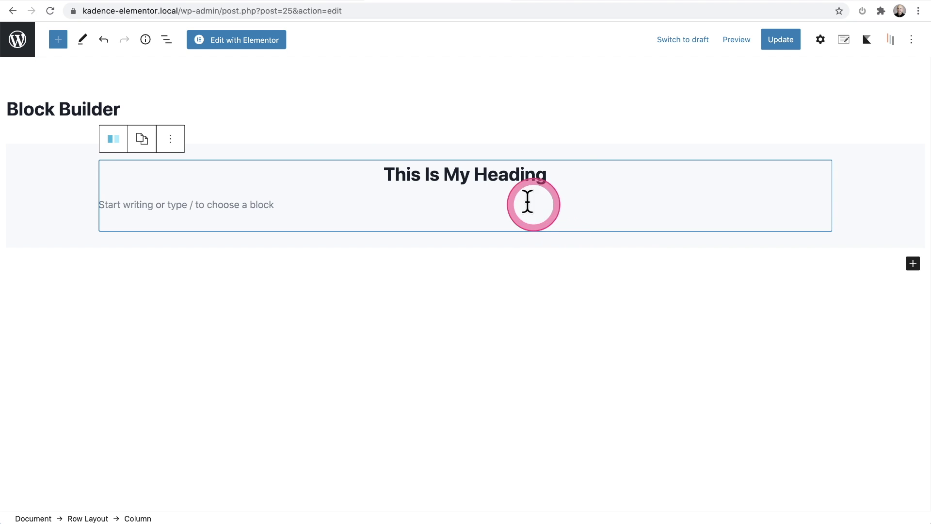
left_click(85, 518)
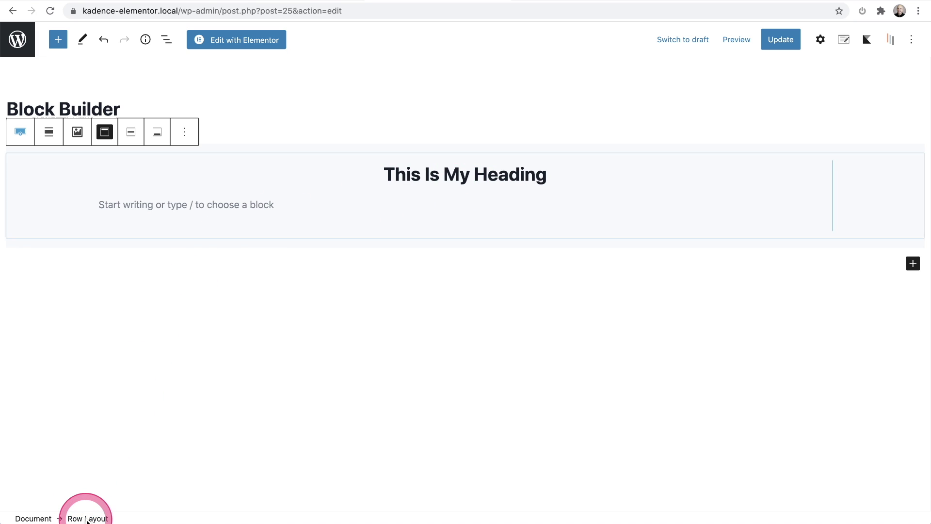
left_click(184, 133)
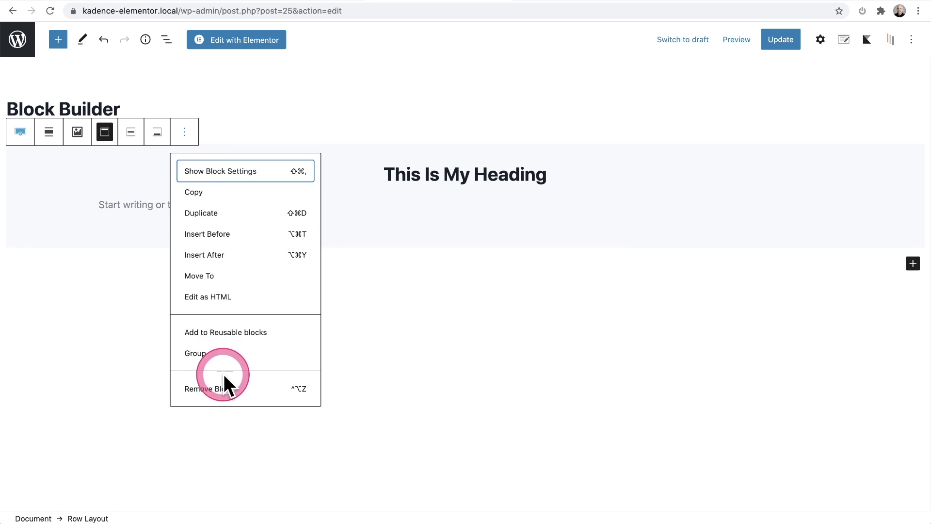
left_click(229, 391)
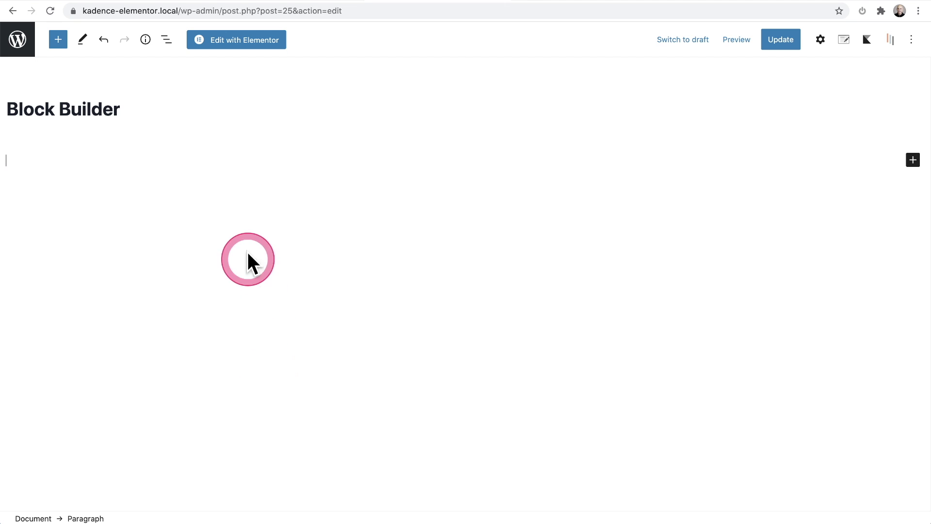
Add a new Row Layout block and fill it with the yellow "Creative." section from the Prebuilt Library
left_click(913, 160)
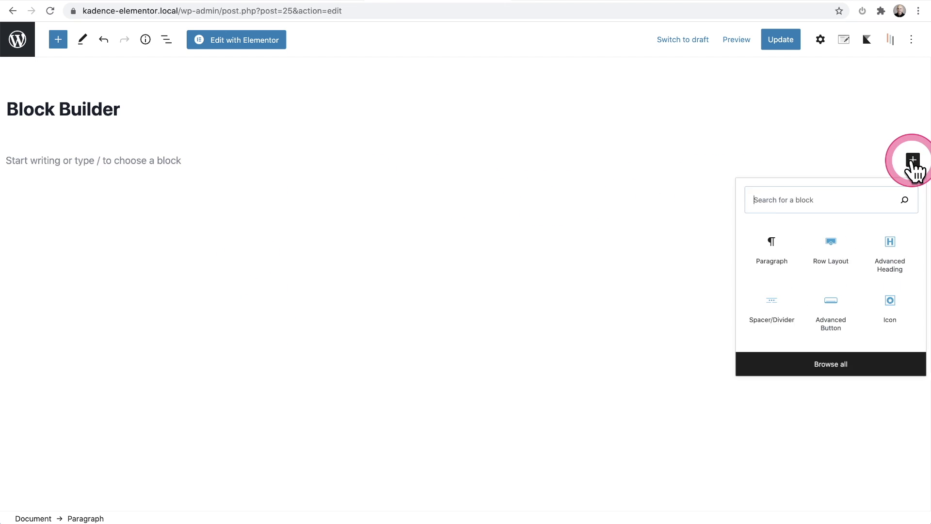
type("row")
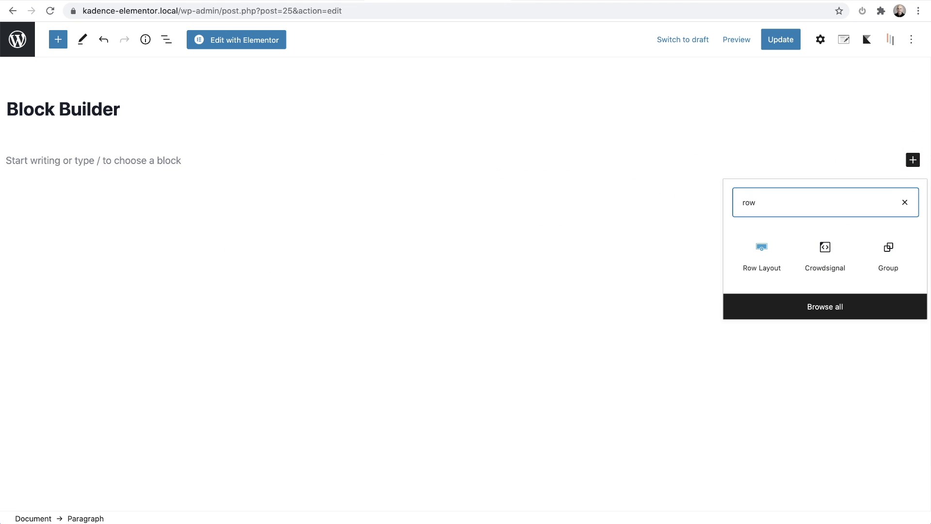
left_click(756, 257)
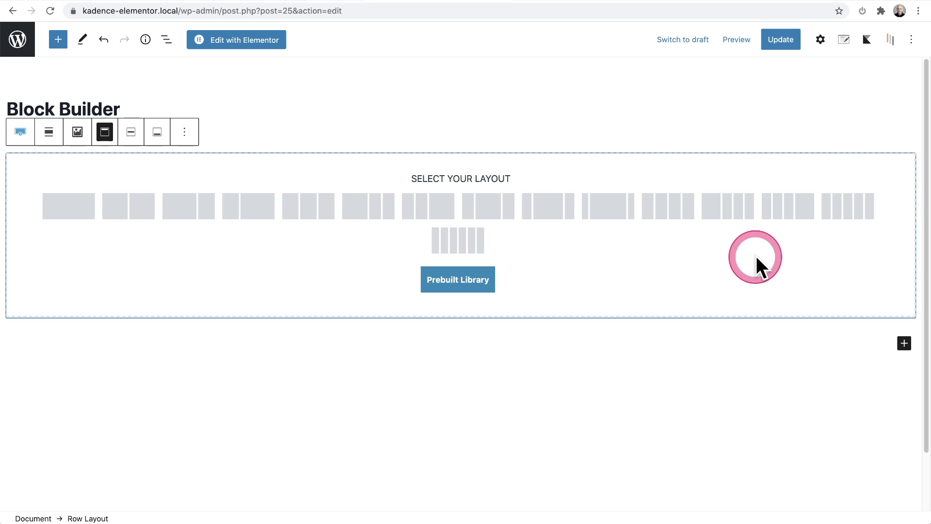
left_click(456, 284)
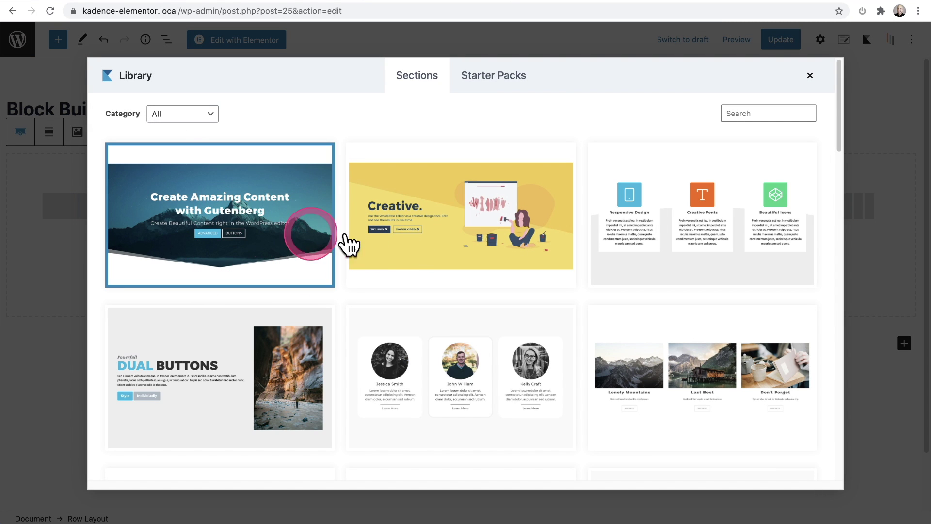
left_click(419, 219)
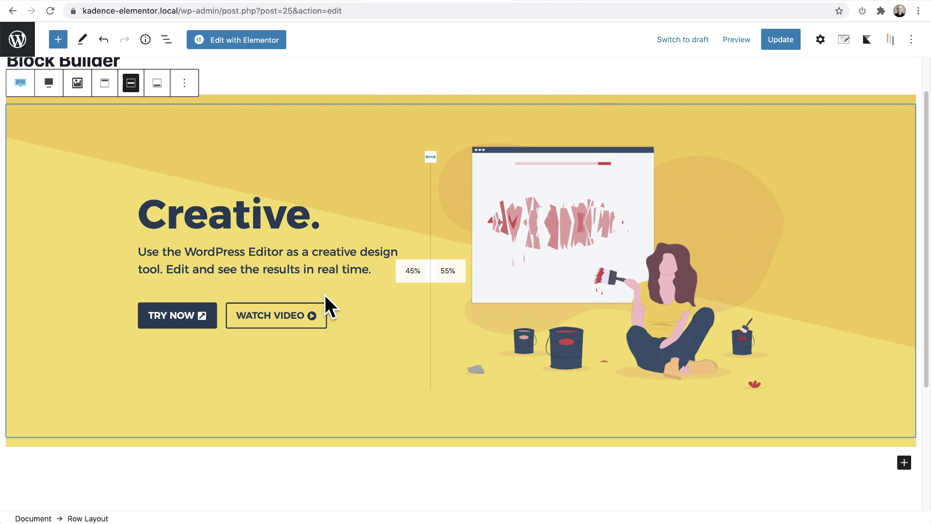
Resize the two columns of the "Creative." row to an equal 50% / 50% split
left_click(336, 290)
left_click(434, 220)
left_click_drag(431, 218, 452, 211)
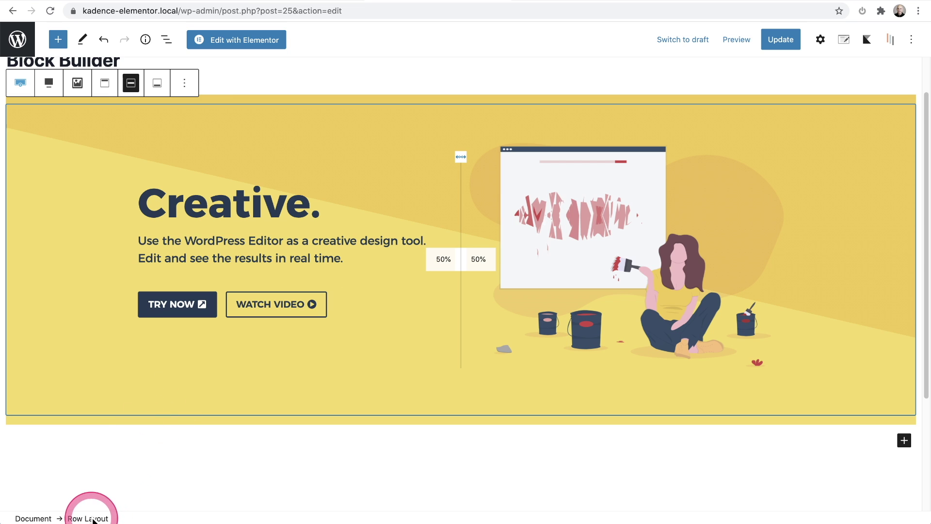
Show the Row Layout block's settings and set the first color location of its gradient background overlay to 56
left_click(821, 39)
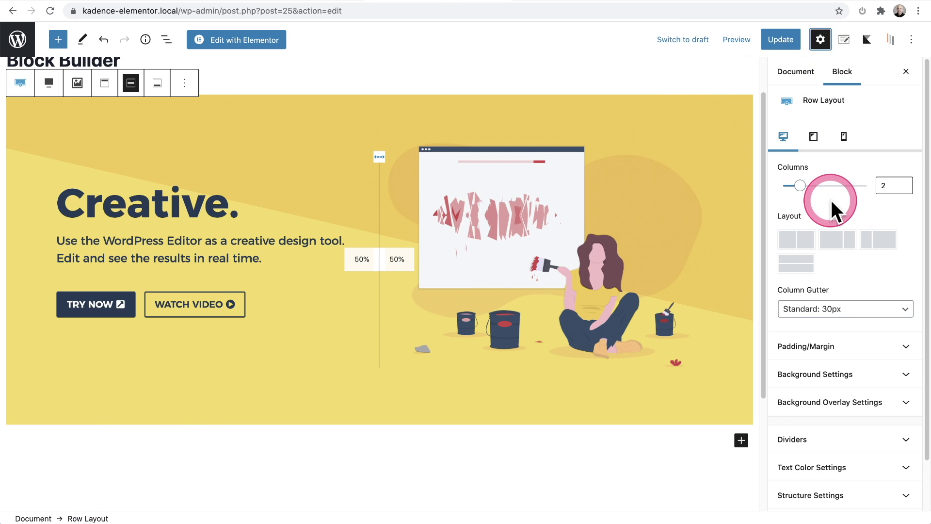
scroll(831, 198, "down", 1)
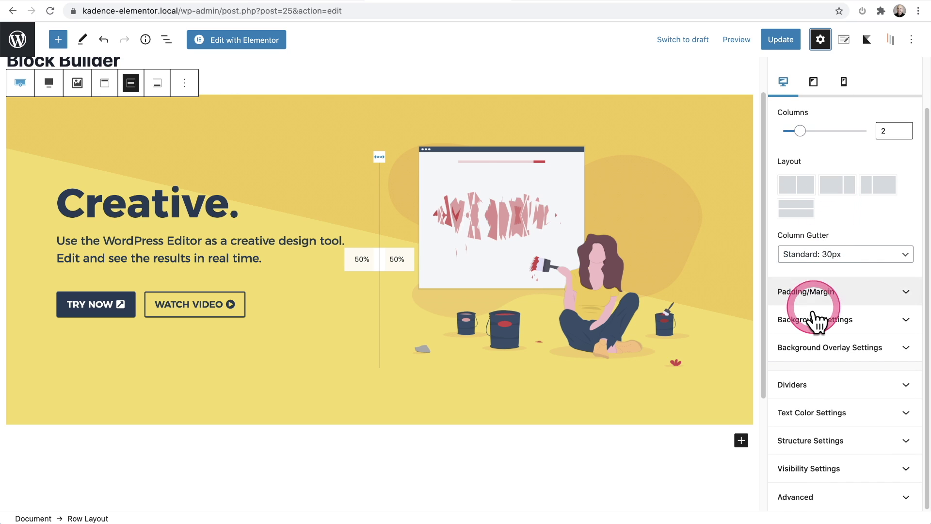
scroll(807, 330, "up", 1)
left_click(819, 400)
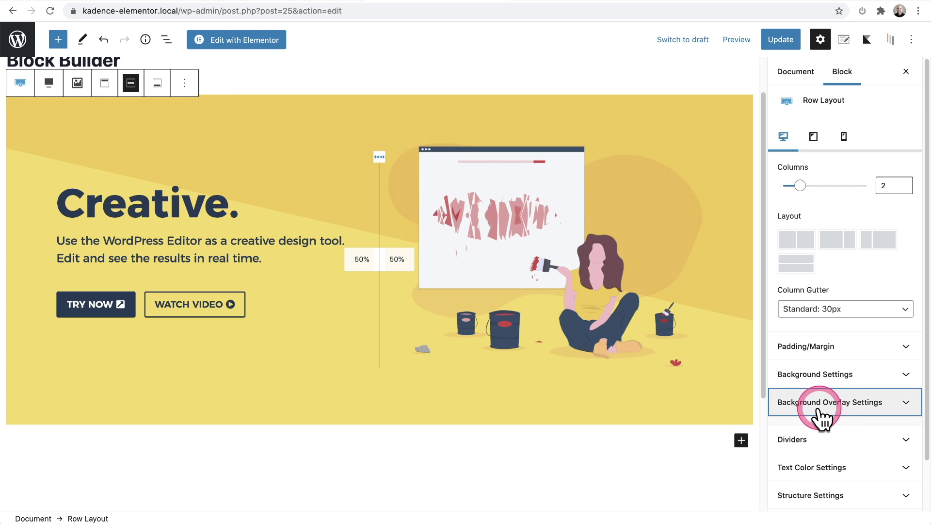
scroll(825, 378, "down", 3)
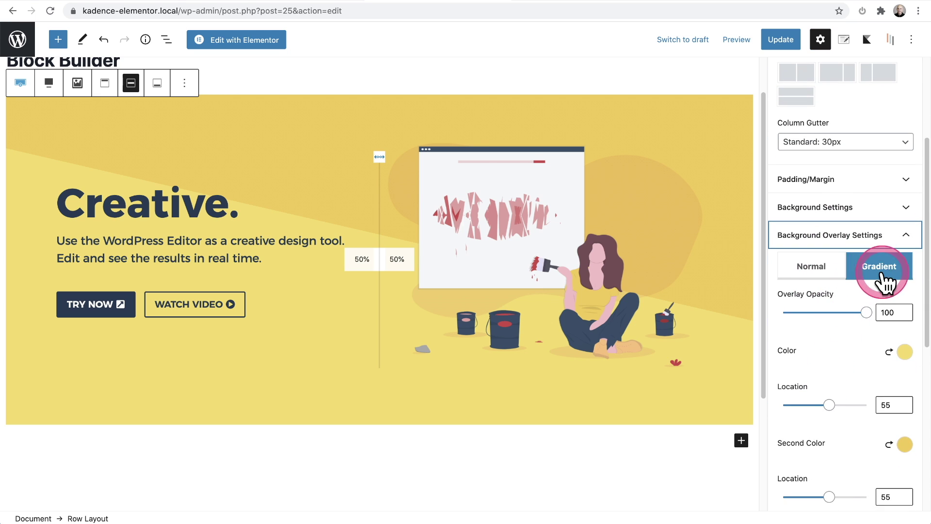
scroll(888, 281, "down", 3)
scroll(835, 273, "down", 1)
scroll(836, 272, "up", 2)
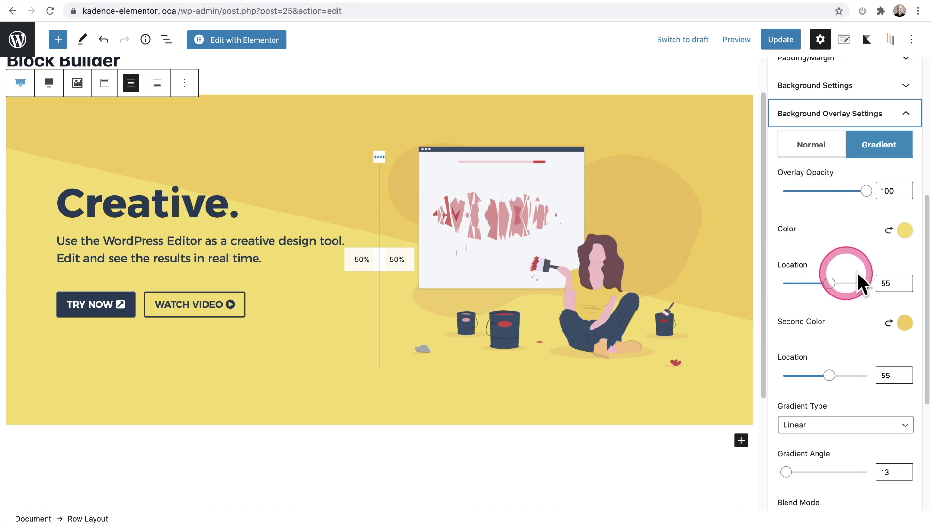
mouse_move(831, 286)
left_mouse_down()
mouse_move(814, 286)
mouse_move(847, 287)
mouse_move(821, 286)
mouse_move(830, 286)
left_mouse_up()
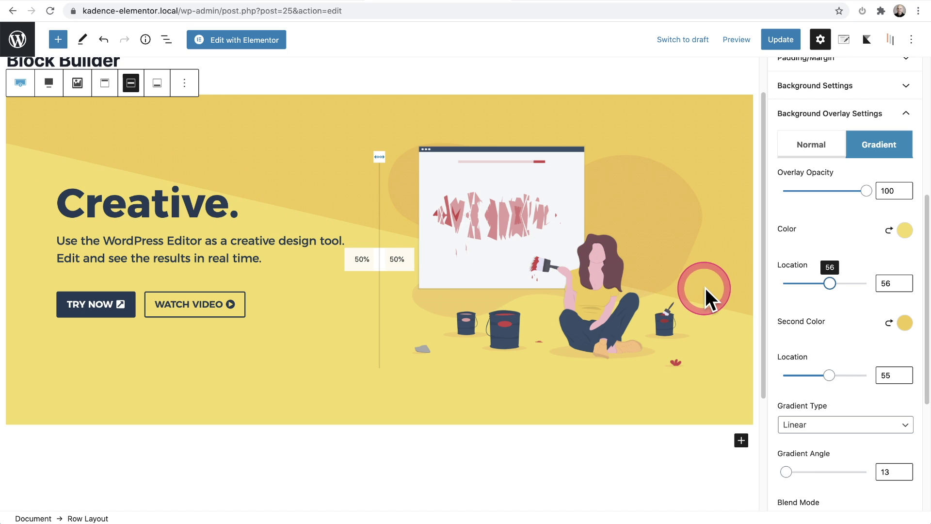
Set the gradient angle of the row's background overlay to 18 and collapse the overlay settings
scroll(703, 286, "down", 1)
mouse_move(786, 472)
left_mouse_down()
mouse_move(804, 471)
mouse_move(788, 471)
left_mouse_up()
scroll(383, 341, "up", 2)
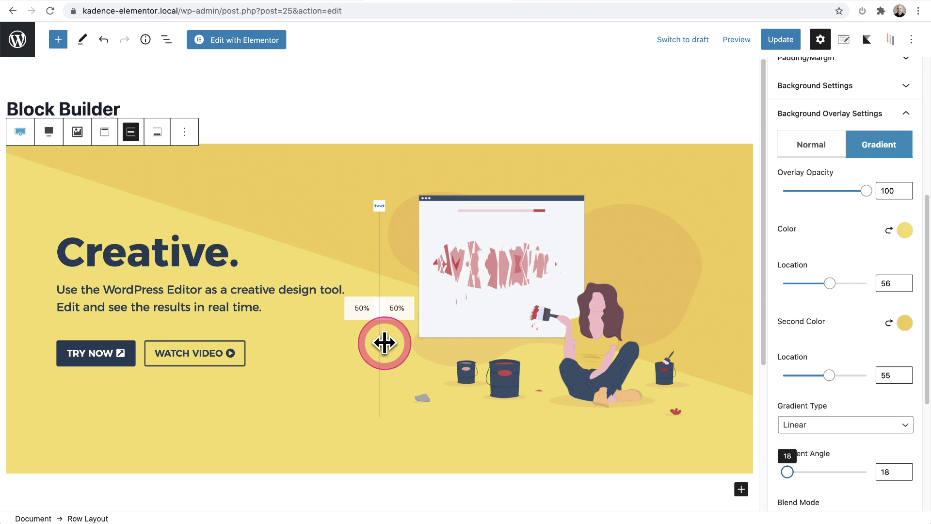
left_click(385, 343)
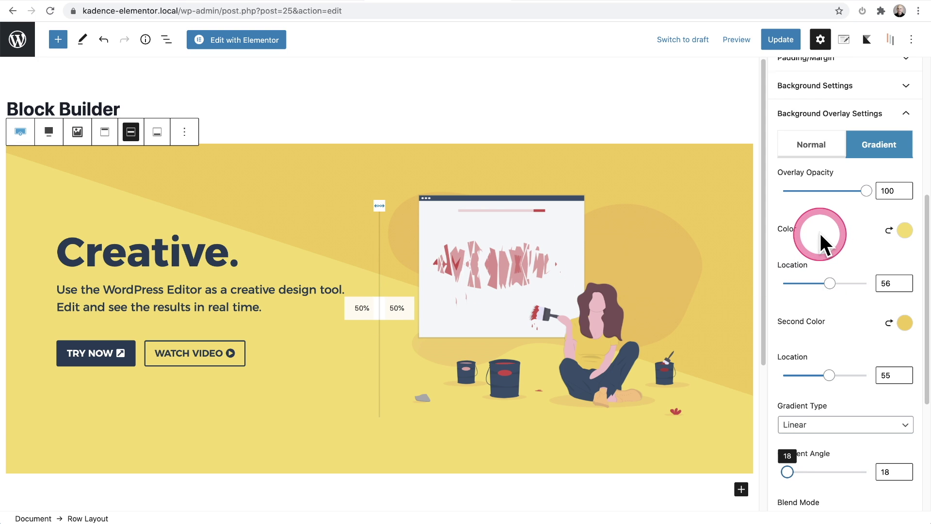
scroll(819, 234, "up", 4)
left_click(841, 291)
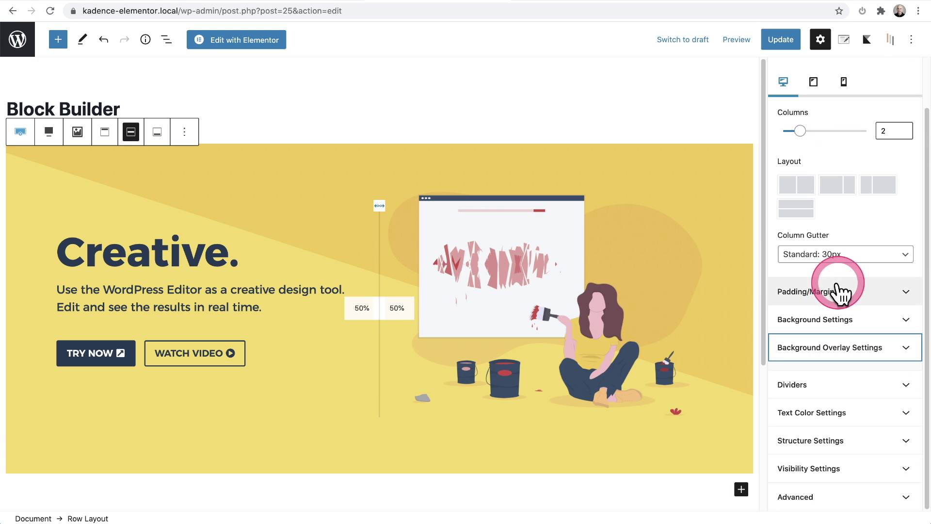
Give the "Creative." row a bottom divider in the layered wave shape that is high at the start and low at the end
left_click(824, 387)
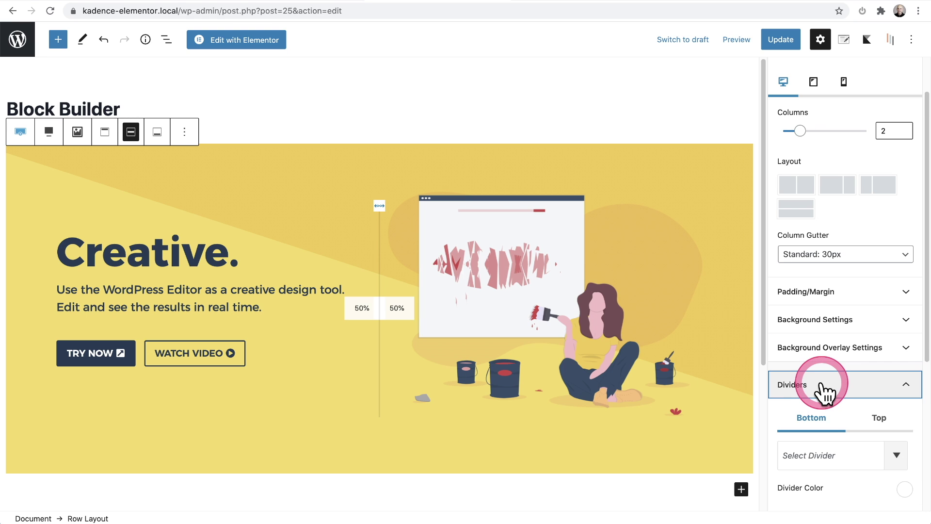
scroll(823, 381, "down", 5)
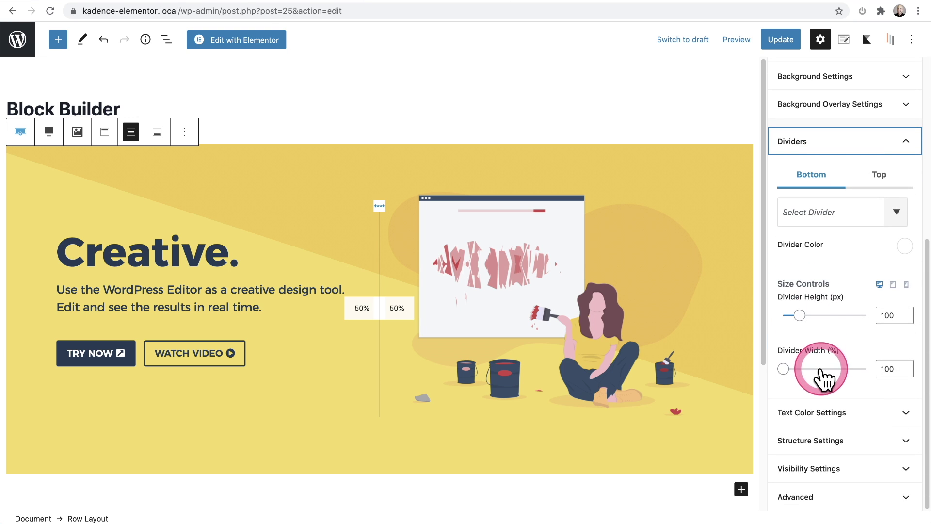
left_click(893, 214)
scroll(842, 279, "down", 6)
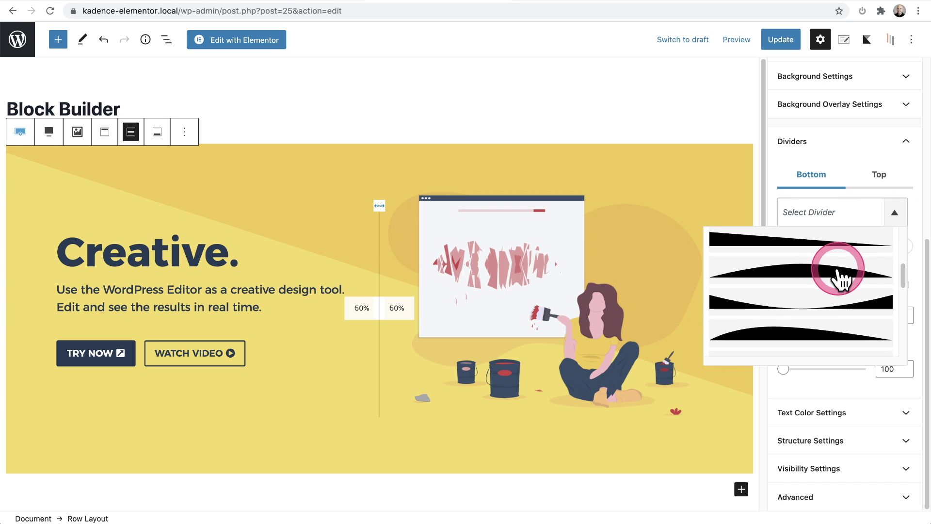
scroll(842, 279, "down", 4)
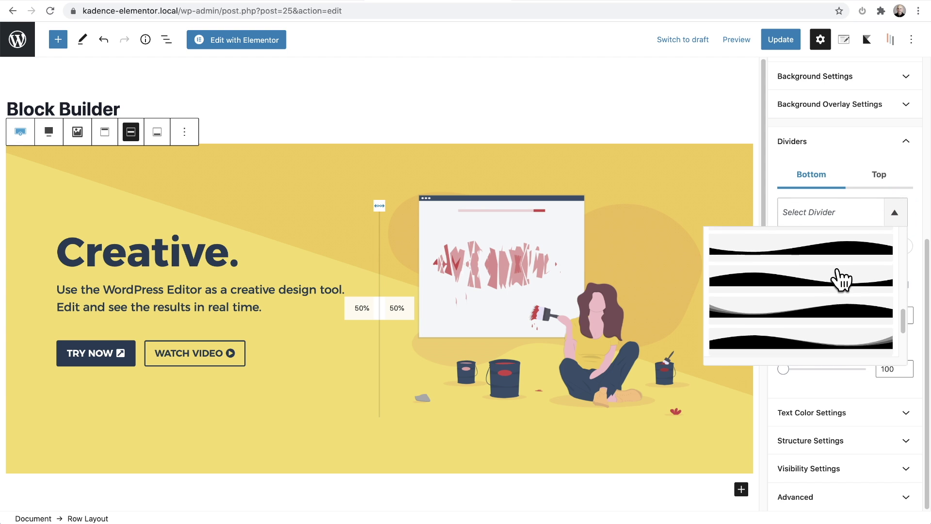
left_click(829, 289)
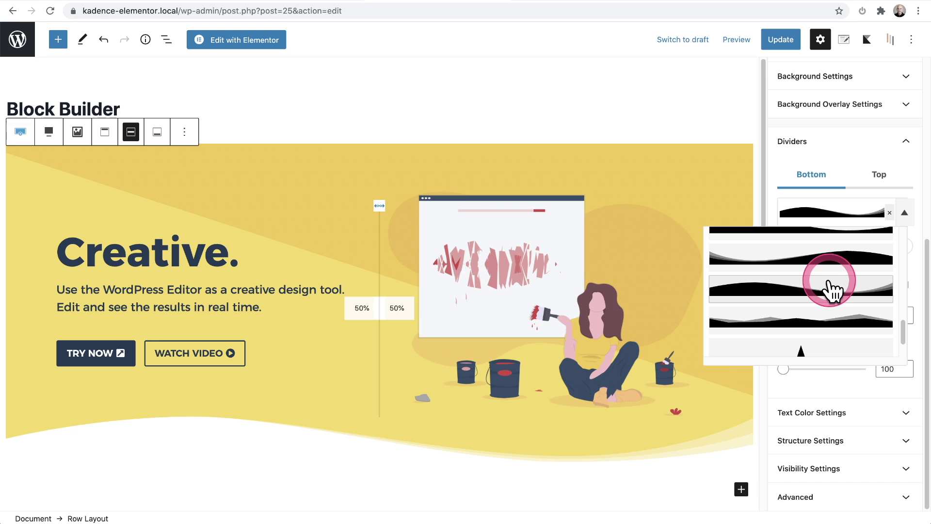
left_click(752, 127)
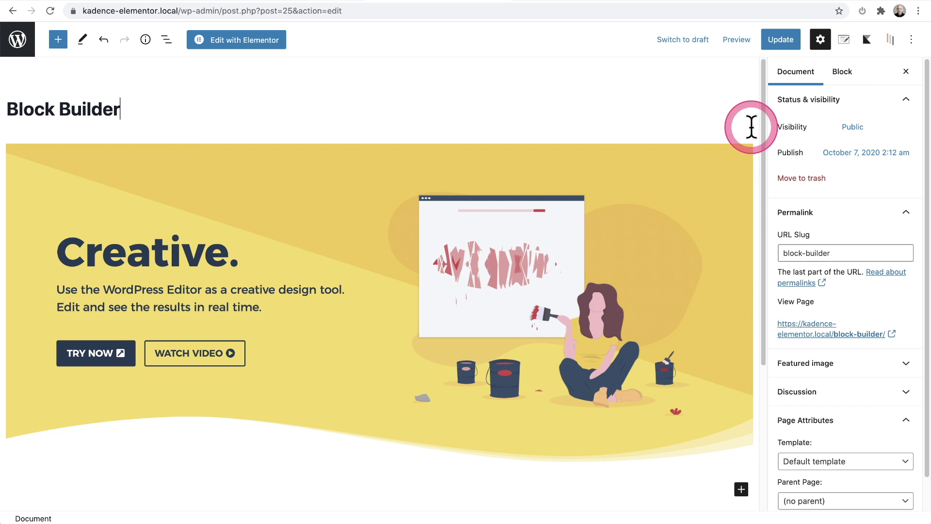
Select the parent Row Layout block of the "Creative." section and increase its bottom padding to 150px
scroll(337, 293, "down", 5)
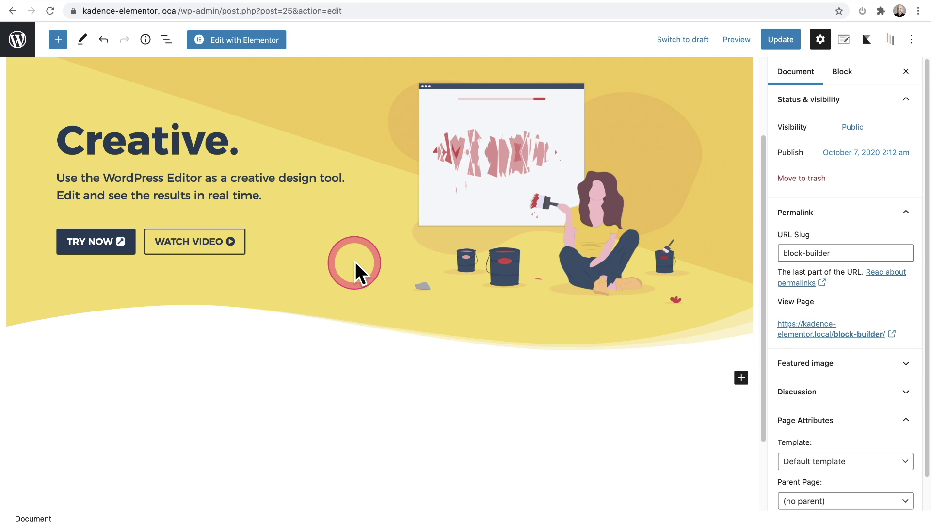
left_click(354, 252)
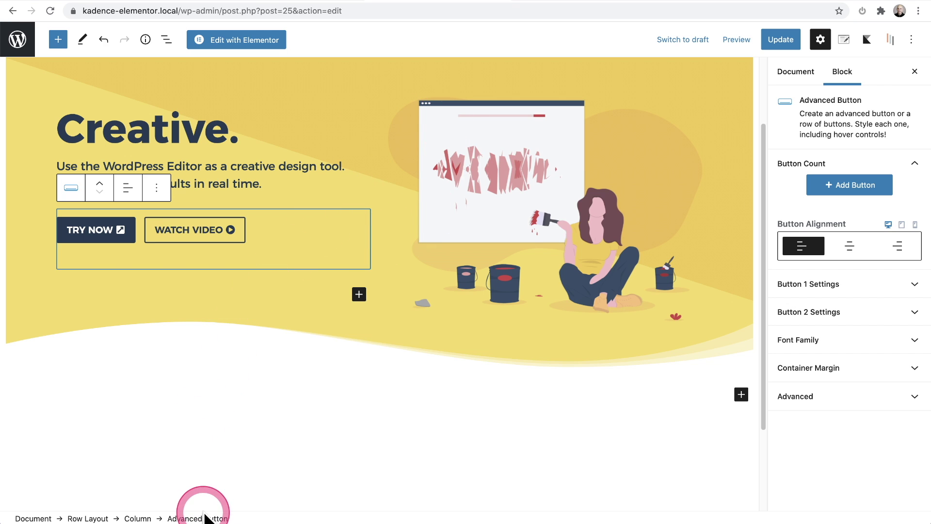
left_click(79, 518)
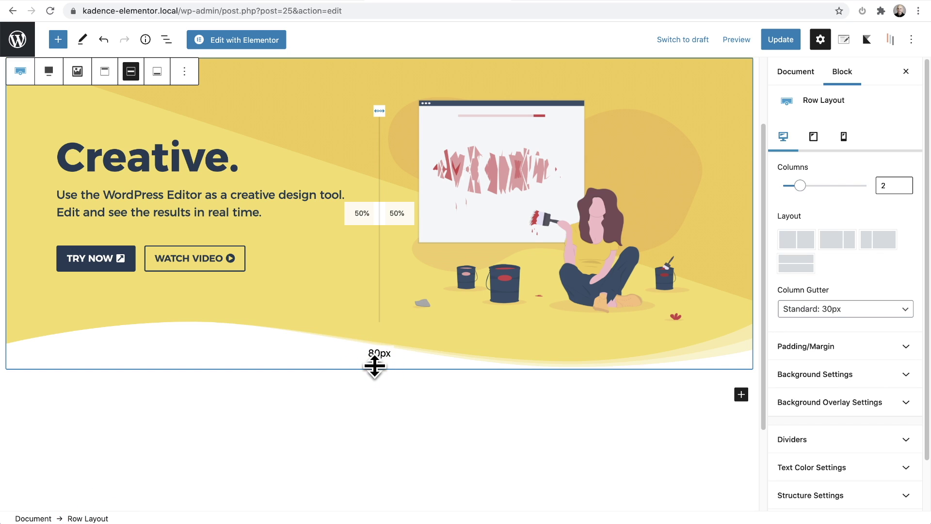
left_click(374, 367)
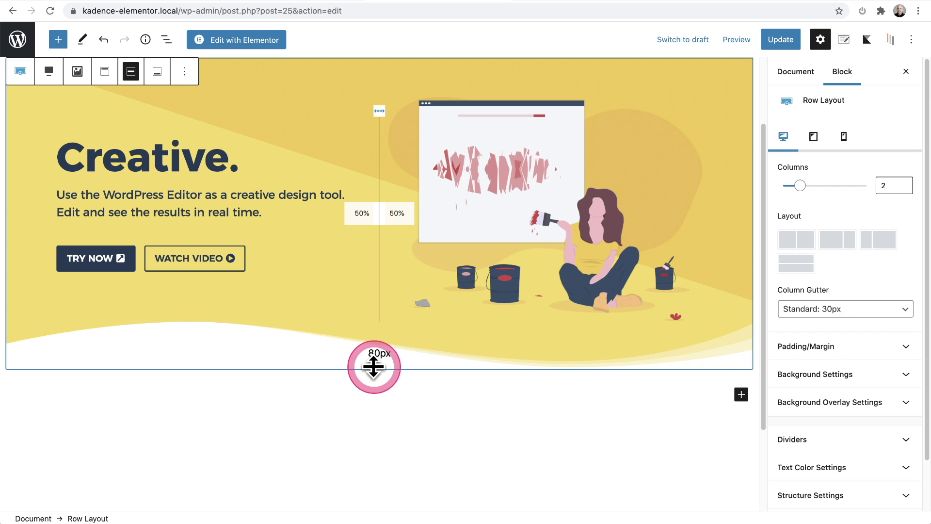
left_click_drag(373, 367, 381, 408)
scroll(380, 405, "up", 2)
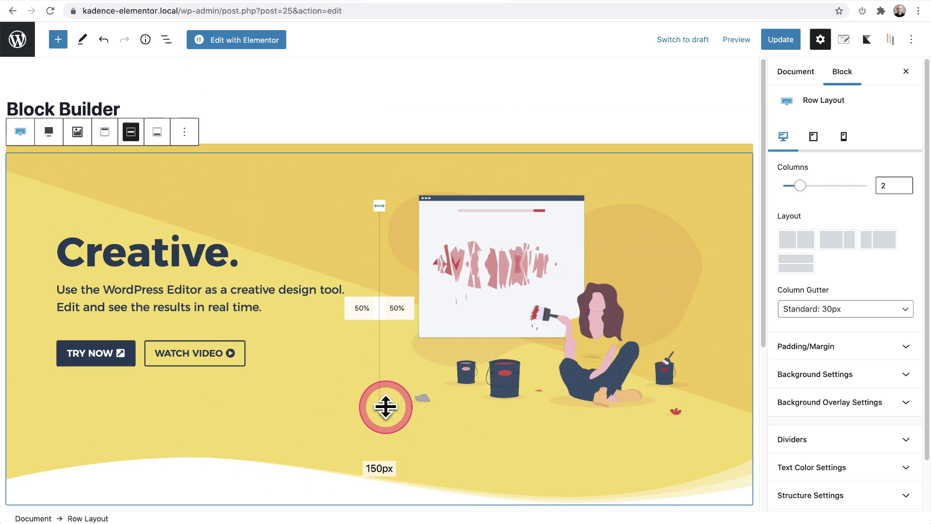
scroll(376, 398, "down", 5)
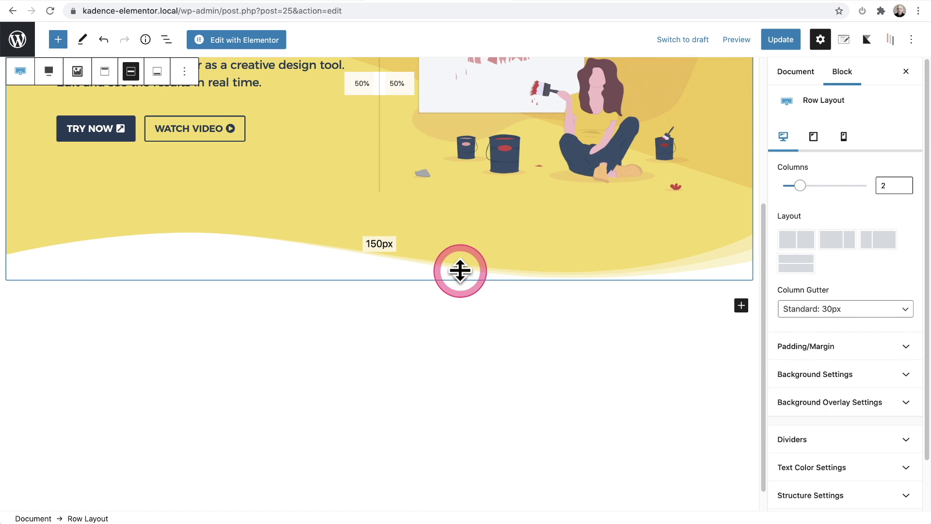
scroll(462, 308, "up", 5)
Update the Block Builder page, view it on the live site and return to the editor
left_click(788, 41)
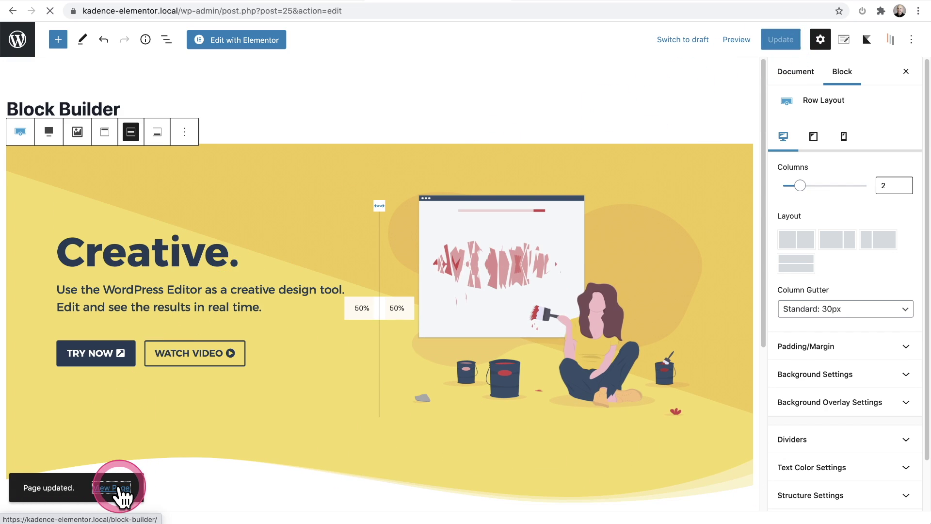
left_click(116, 490)
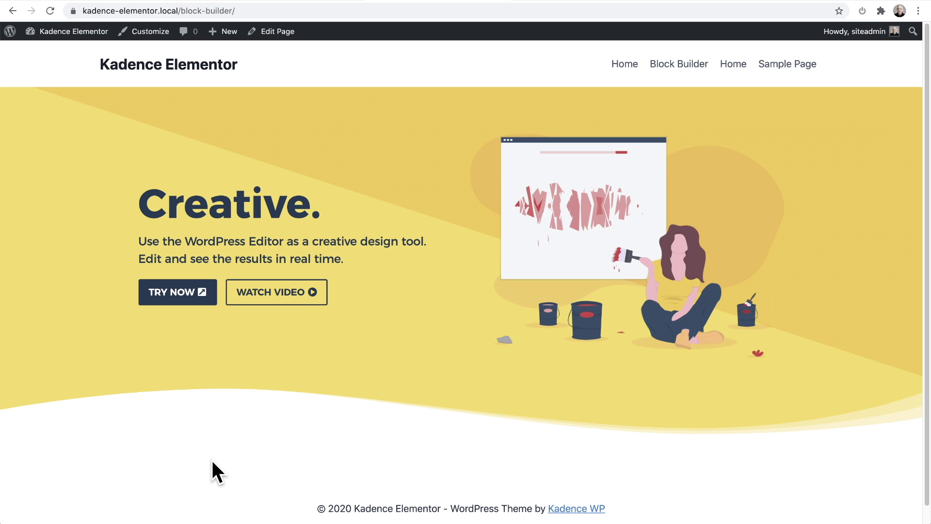
left_click(214, 453)
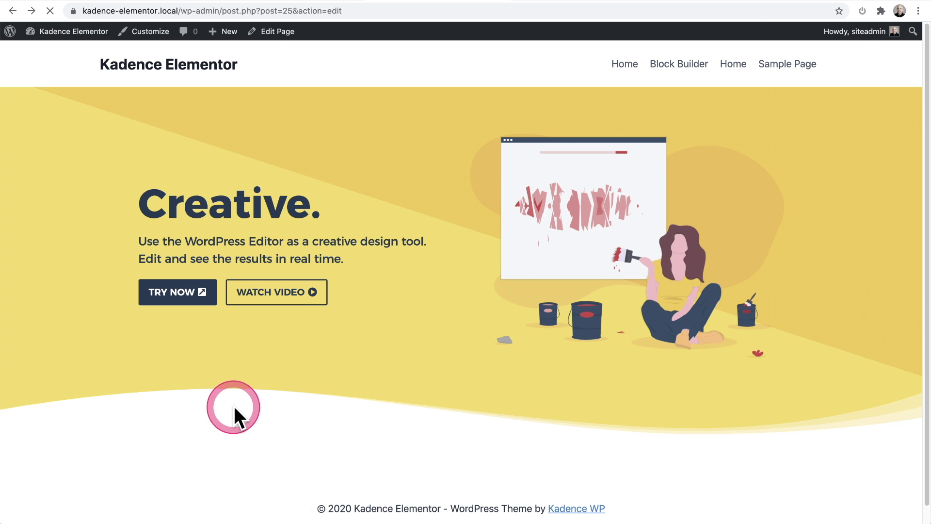
Add an Advanced Heading block below the "Creative." section with the text "here is my heading"
scroll(234, 406, "down", 5)
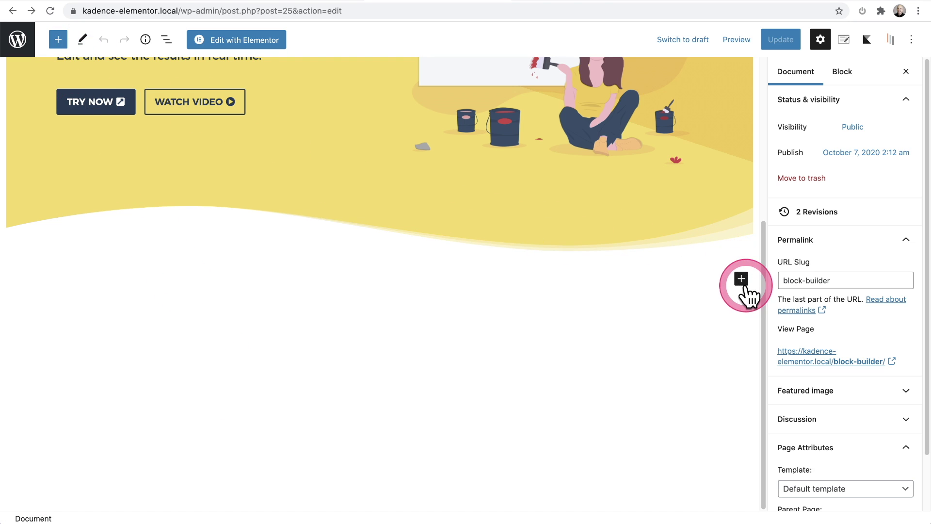
left_click(57, 39)
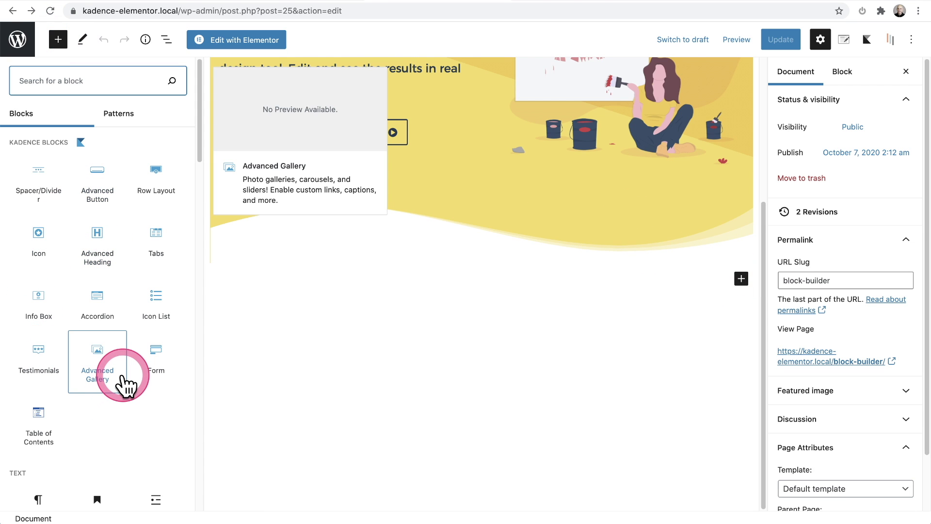
left_click(98, 267)
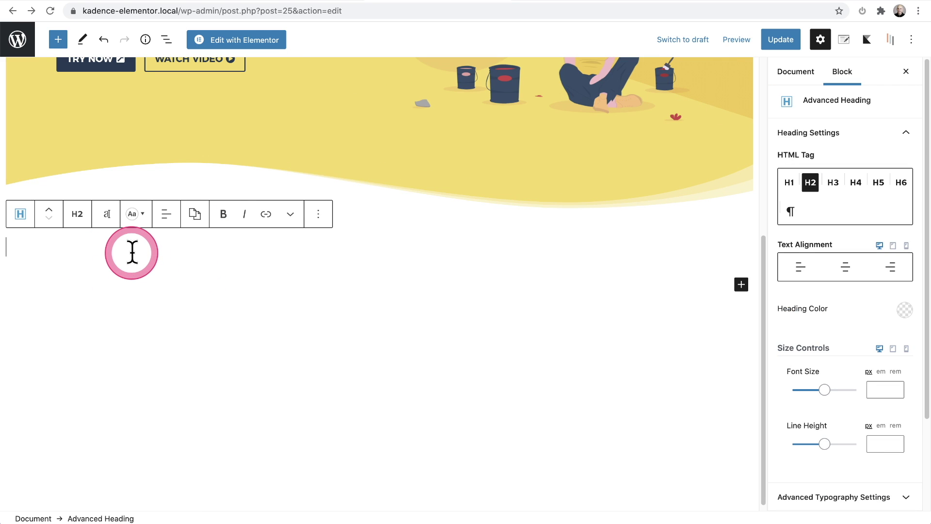
type("here is my heading")
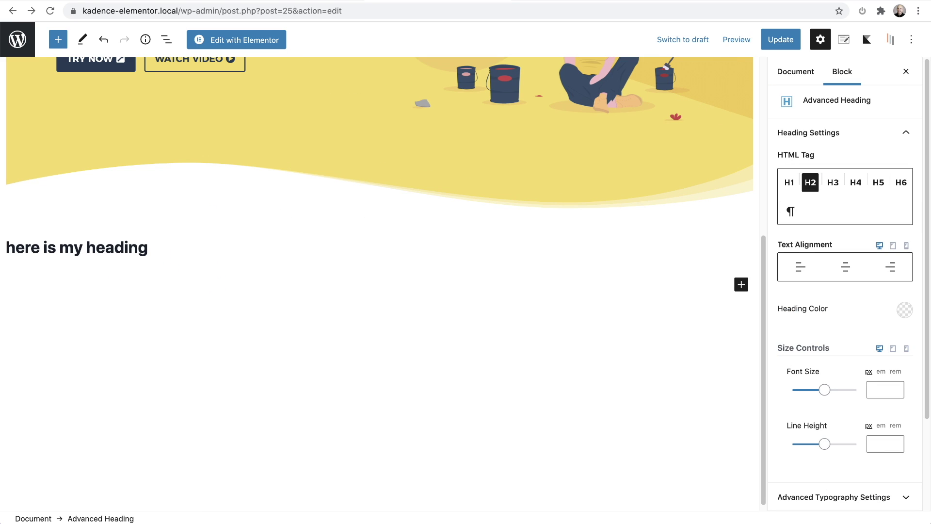
mouse_move(179, 250)
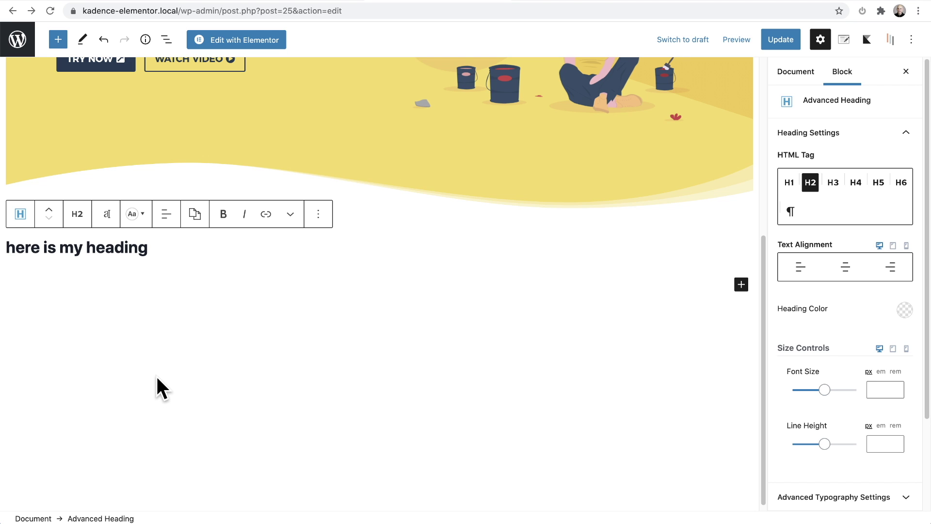
Add a Row Layout block with two equal columns below the "here is my heading" block
left_click(374, 341)
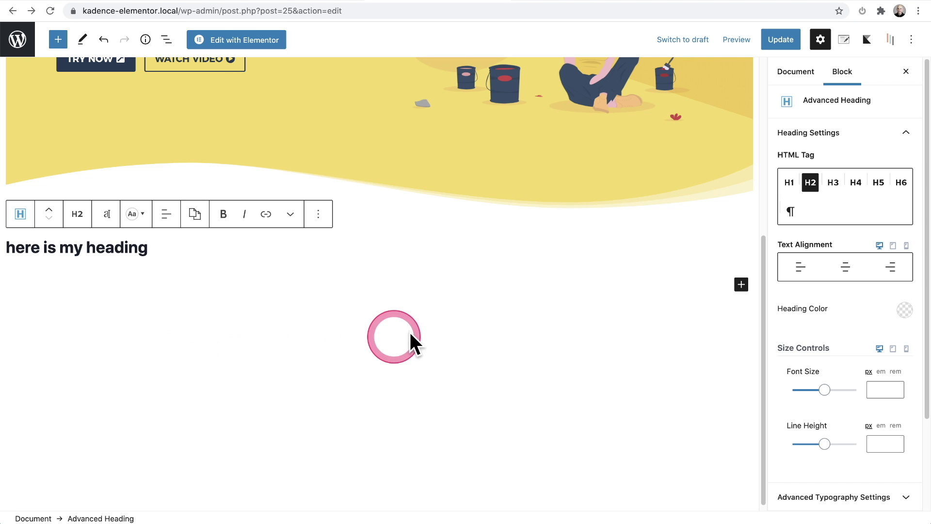
left_click(742, 285)
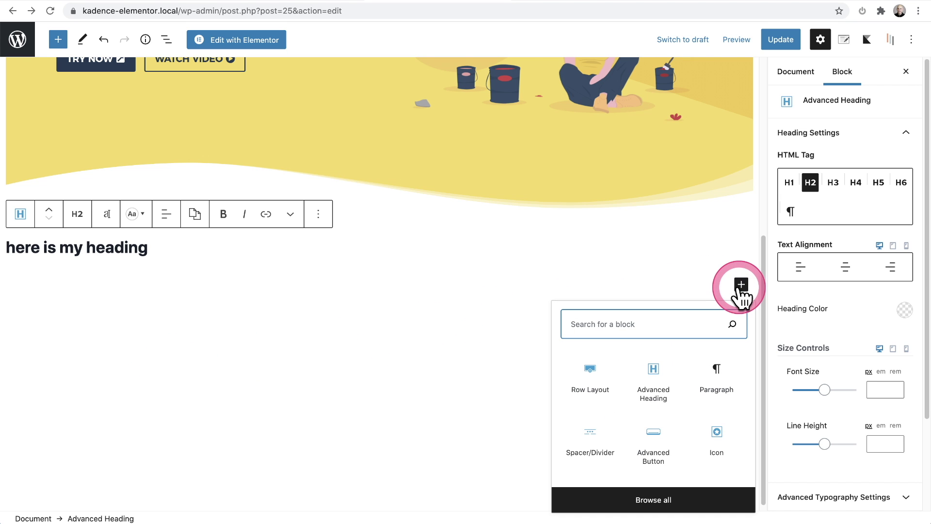
left_click(592, 373)
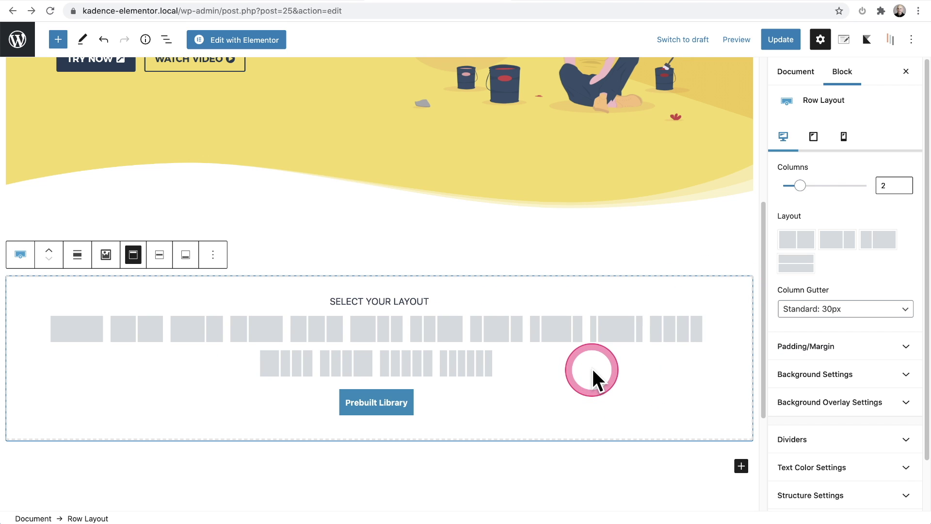
left_click(142, 329)
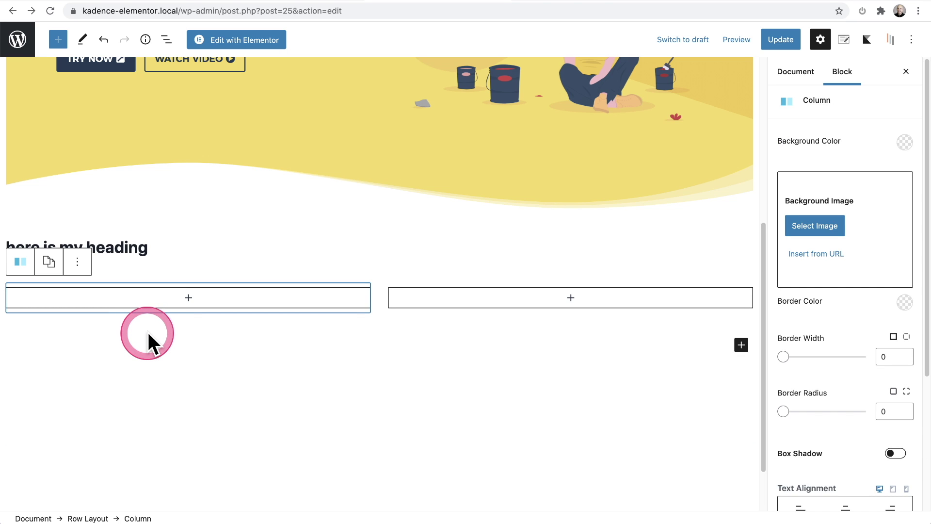
left_click(143, 245)
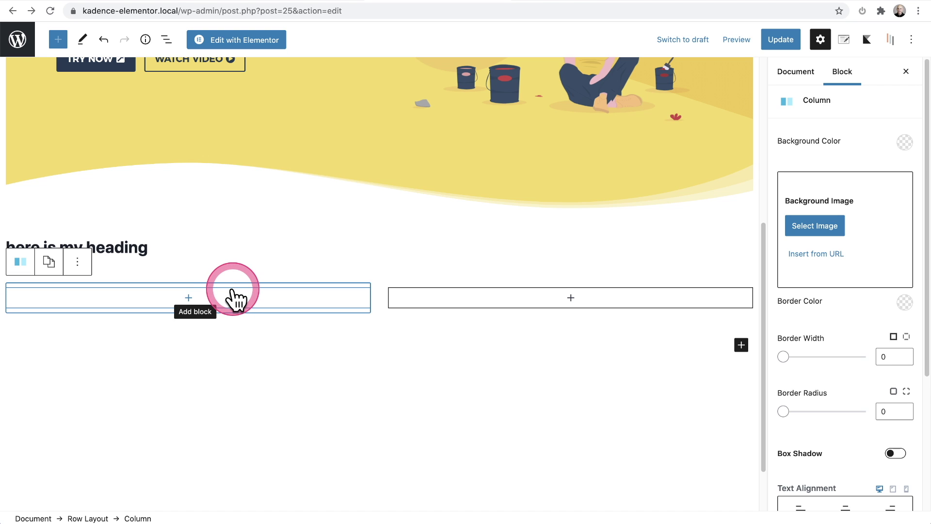
Move the "here is my heading" block into the first column of the two-column row and center its text
left_click(178, 248)
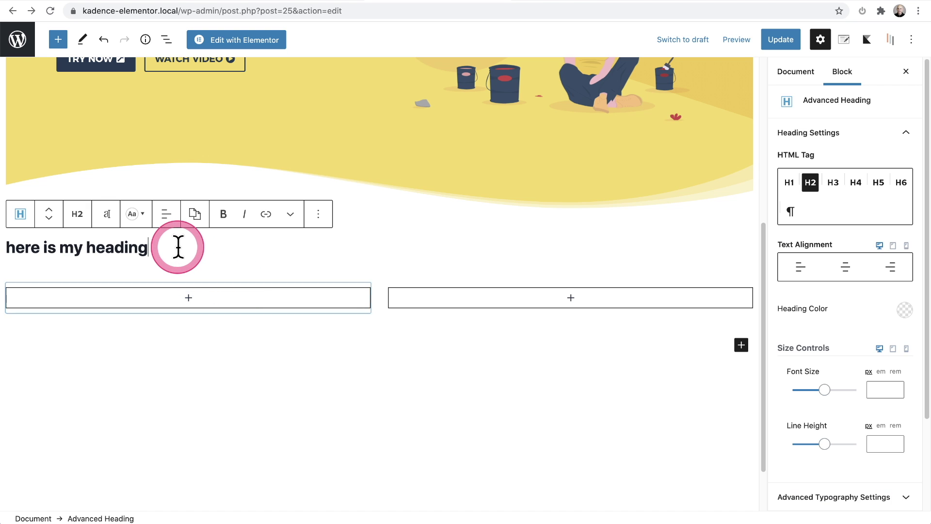
left_click_drag(49, 219, 272, 255)
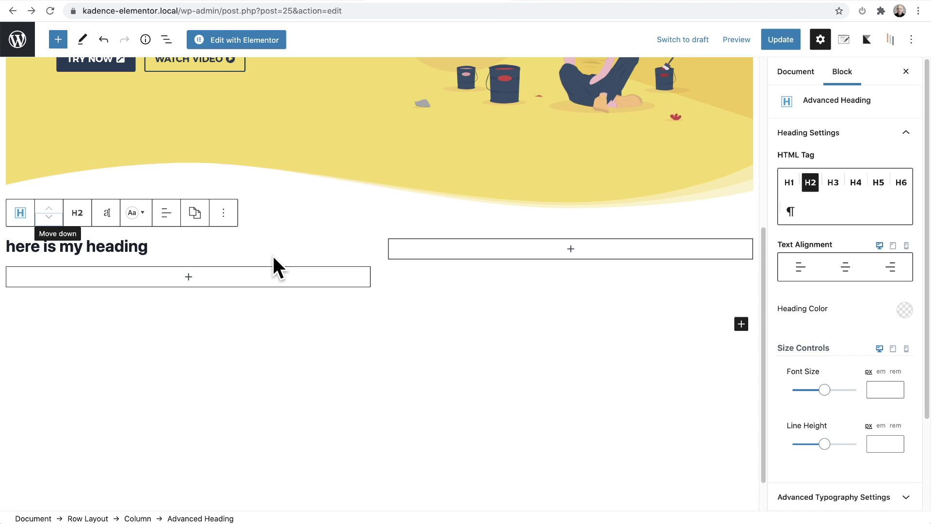
left_click_drag(208, 405, 165, 436)
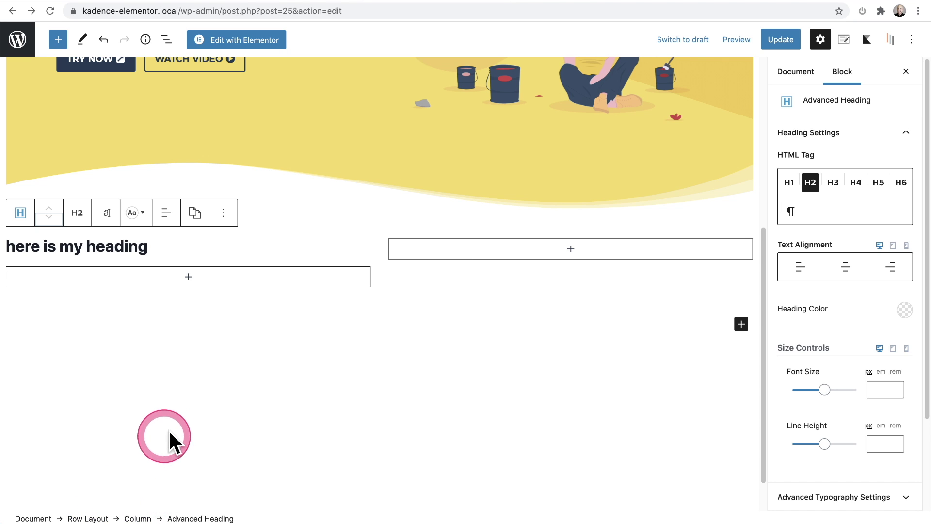
left_click_drag(182, 392, 183, 395)
left_click(166, 212)
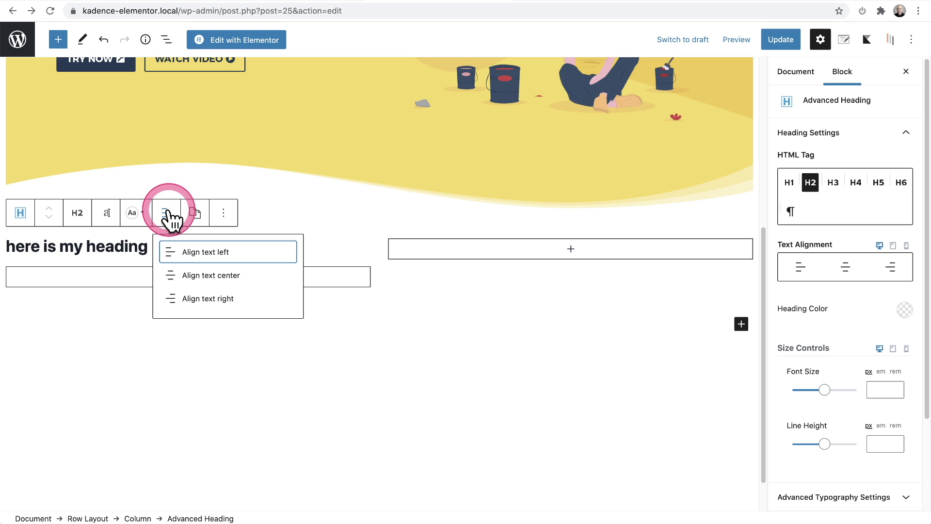
left_click(194, 275)
left_click_drag(130, 211, 238, 247)
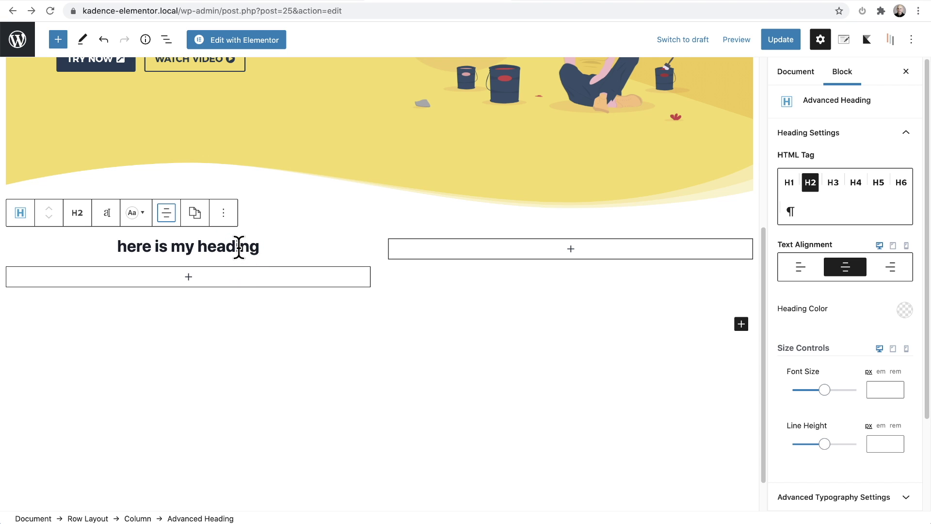
Select the parent column of "here is my heading" and set its background color to the palette's F7FAFC
left_click_drag(238, 247, 140, 505)
left_click(135, 518)
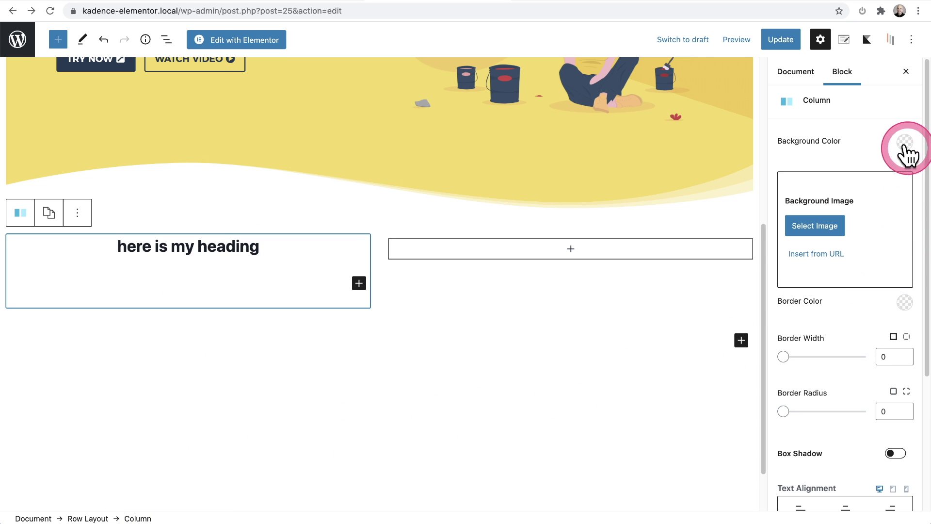
left_click(904, 146)
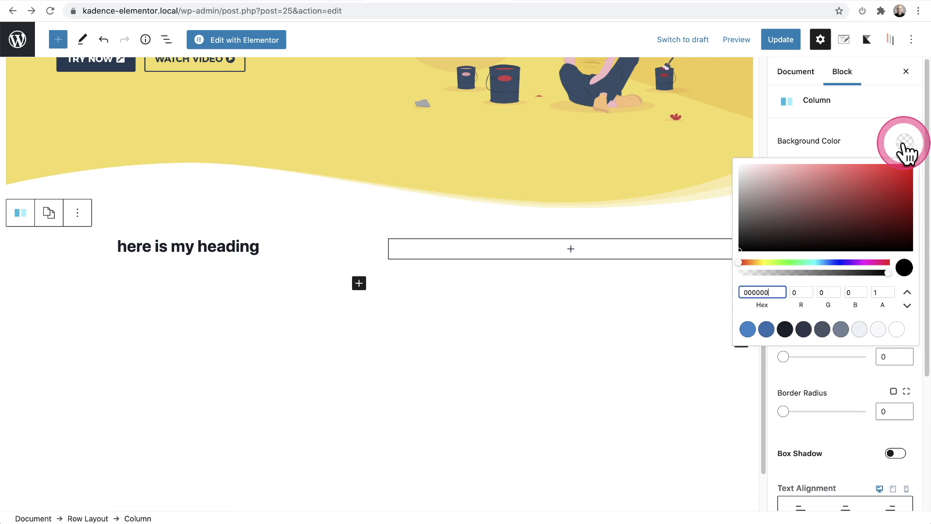
left_click(878, 330)
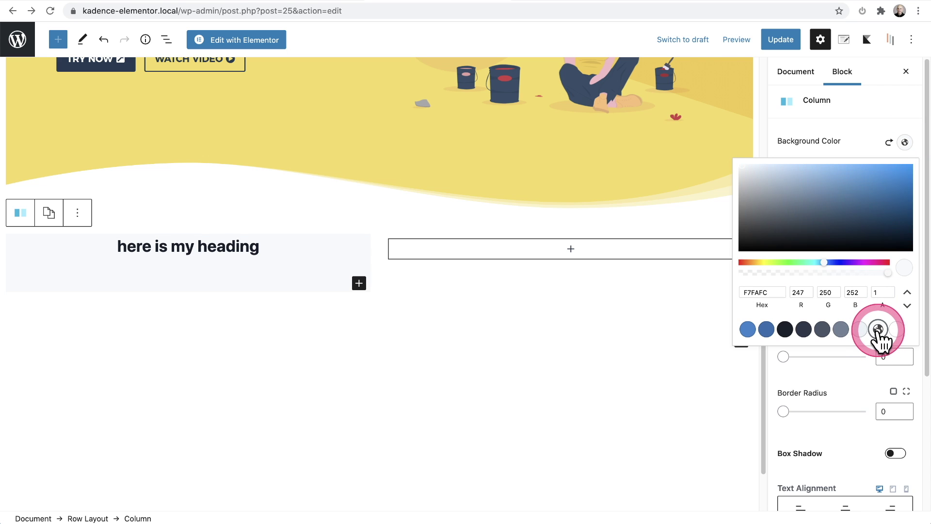
left_click(372, 353)
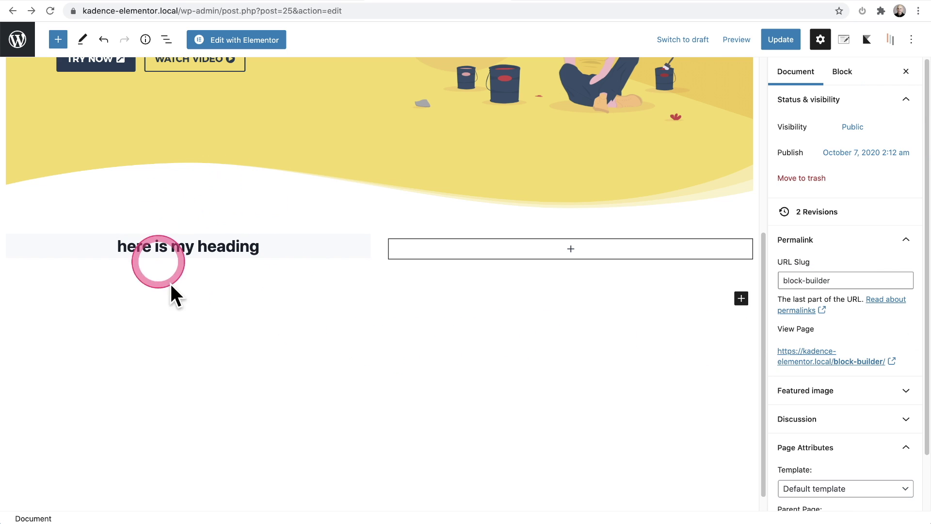